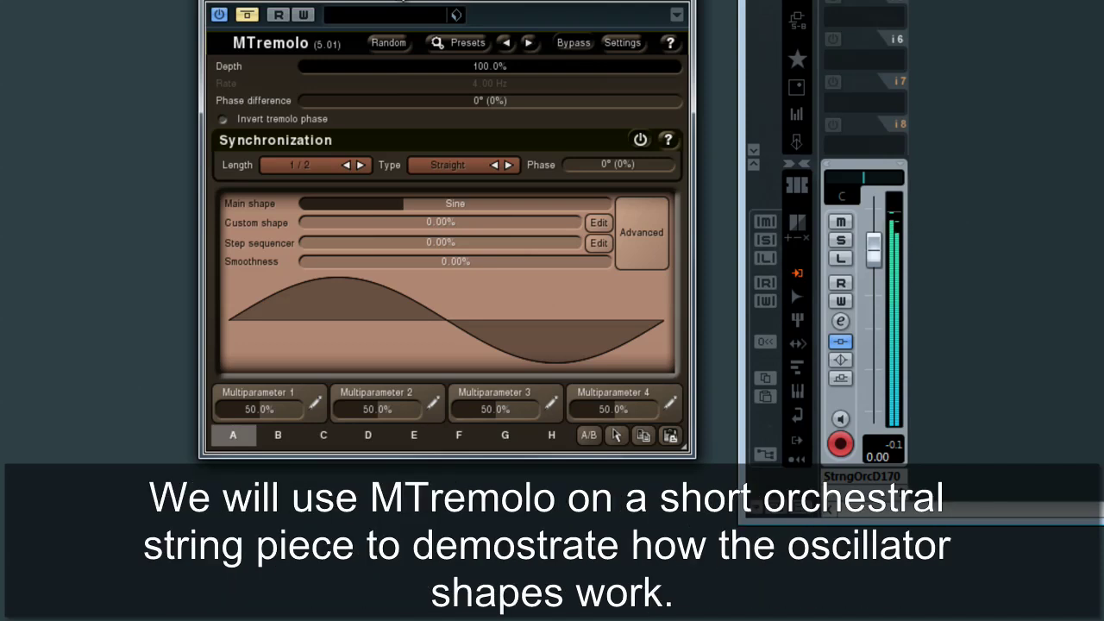
- Take the tremolo out of bypass and switch the main shape to Triangle, Rectangle, then Full saw
click(252, 15)
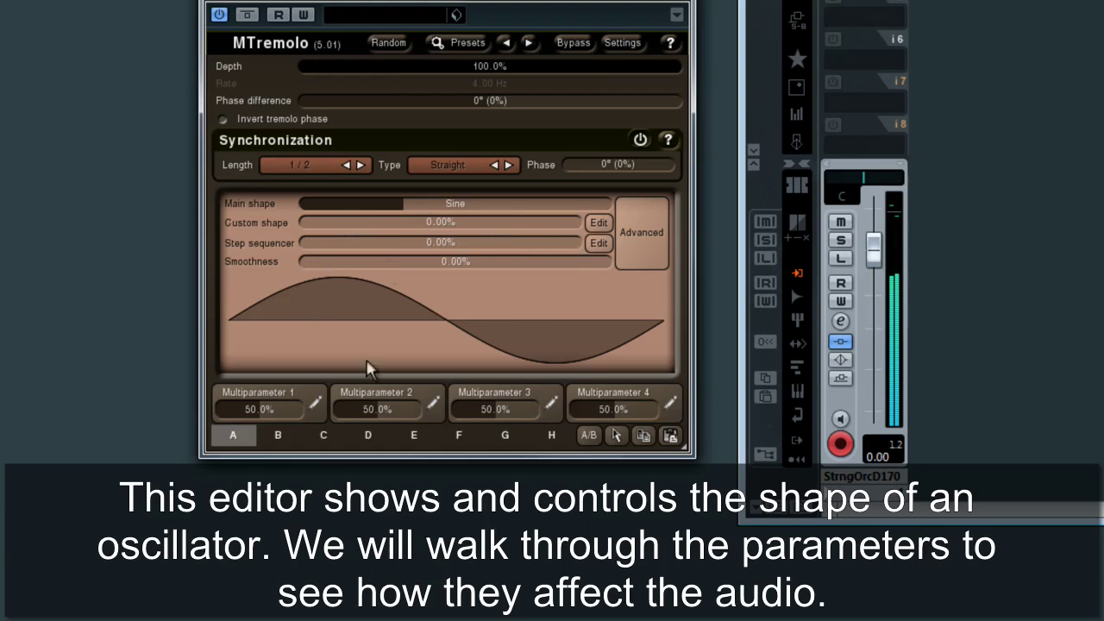
click(493, 302)
click(608, 309)
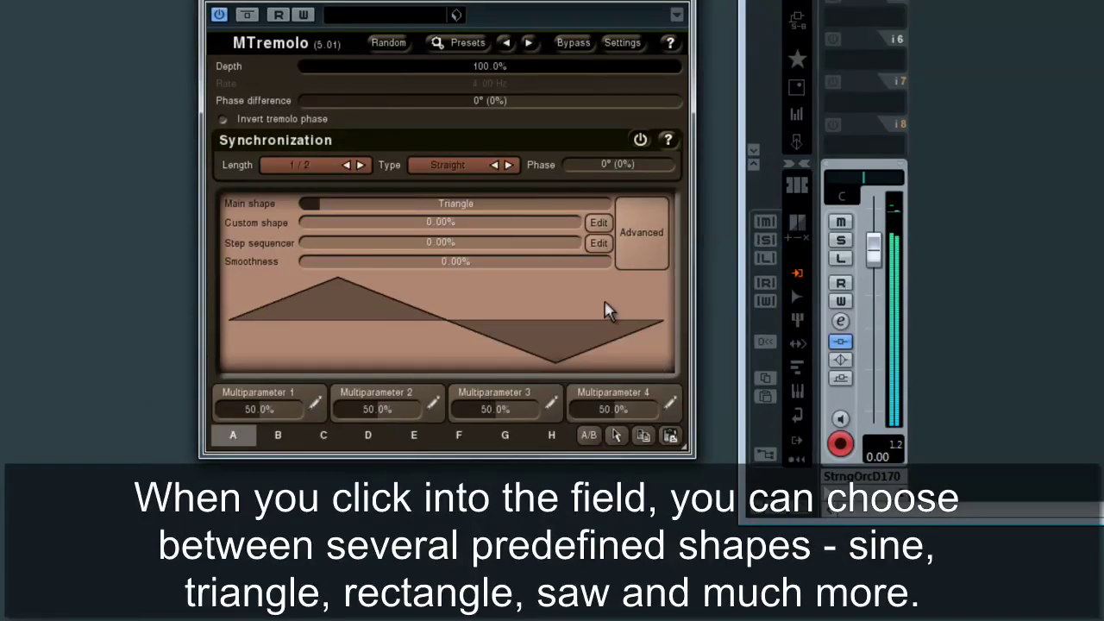
click(608, 309)
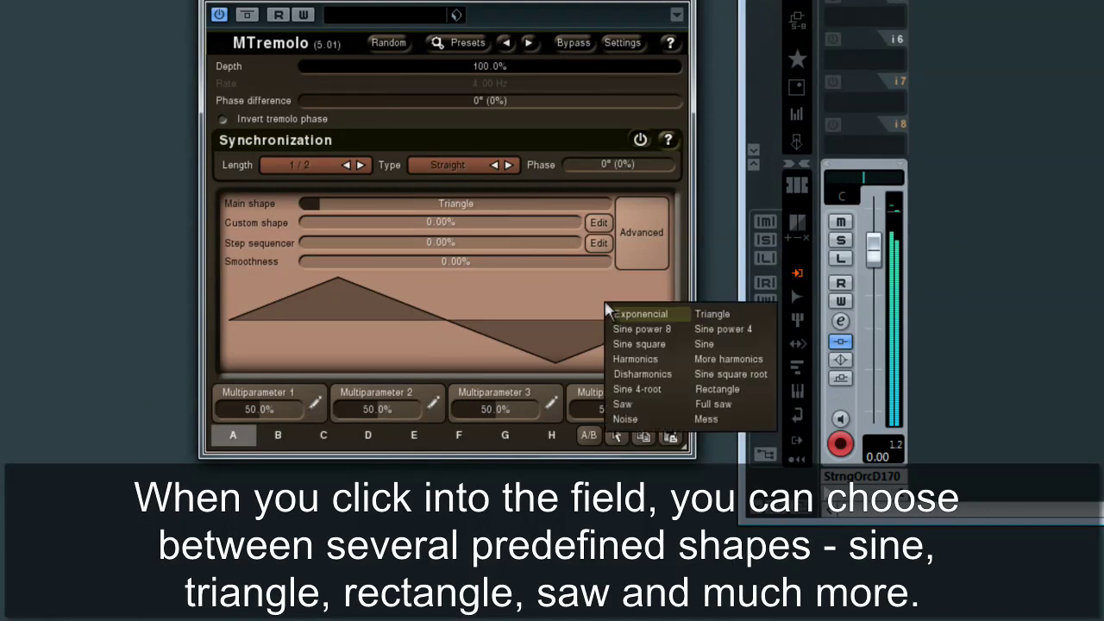
click(724, 397)
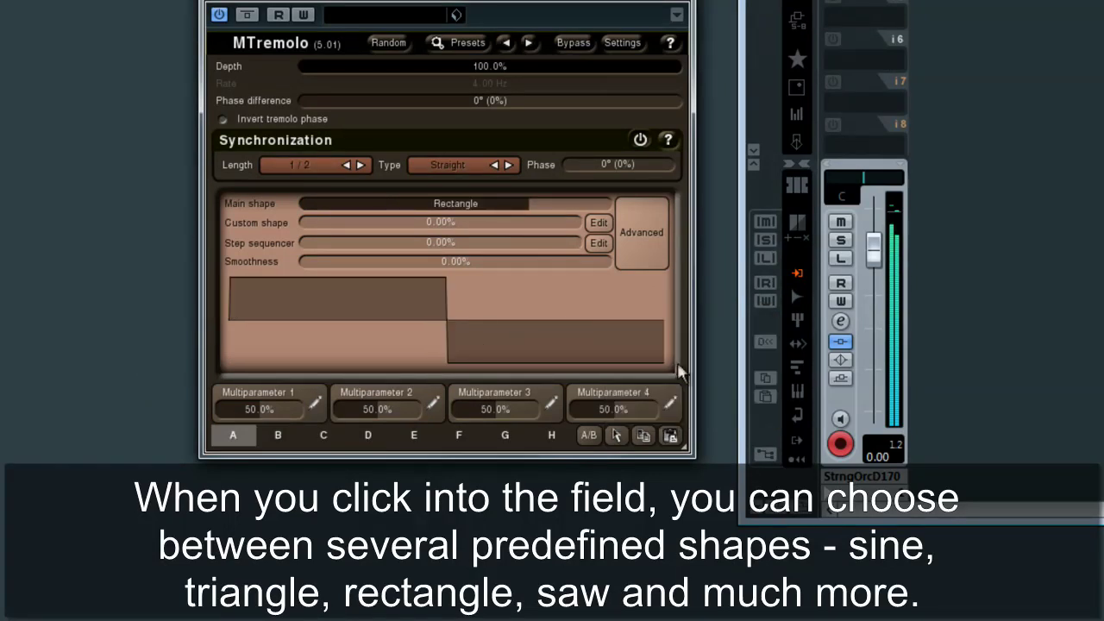
click(490, 302)
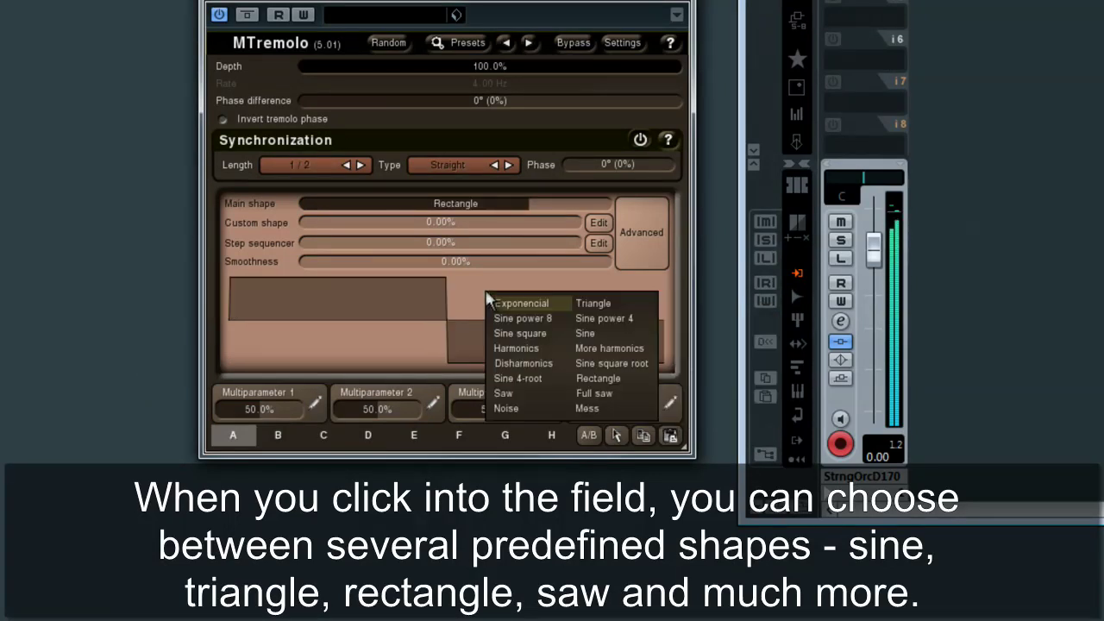
click(619, 390)
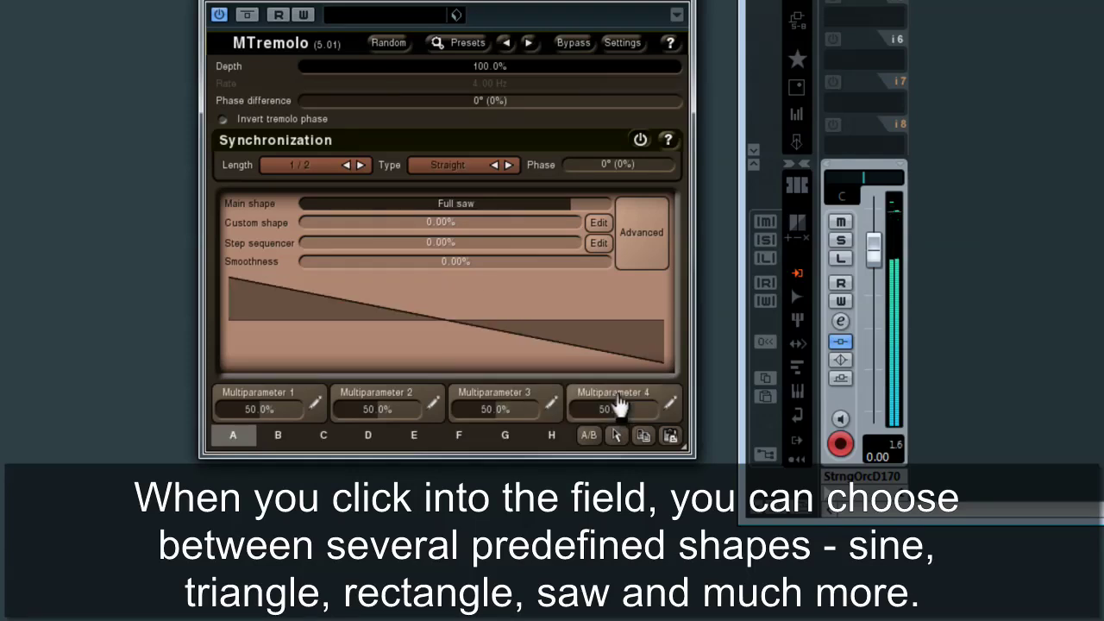
- Morph the main shape between Saw and Full saw, then reset it to the default Sine
drag(568, 204, 509, 215)
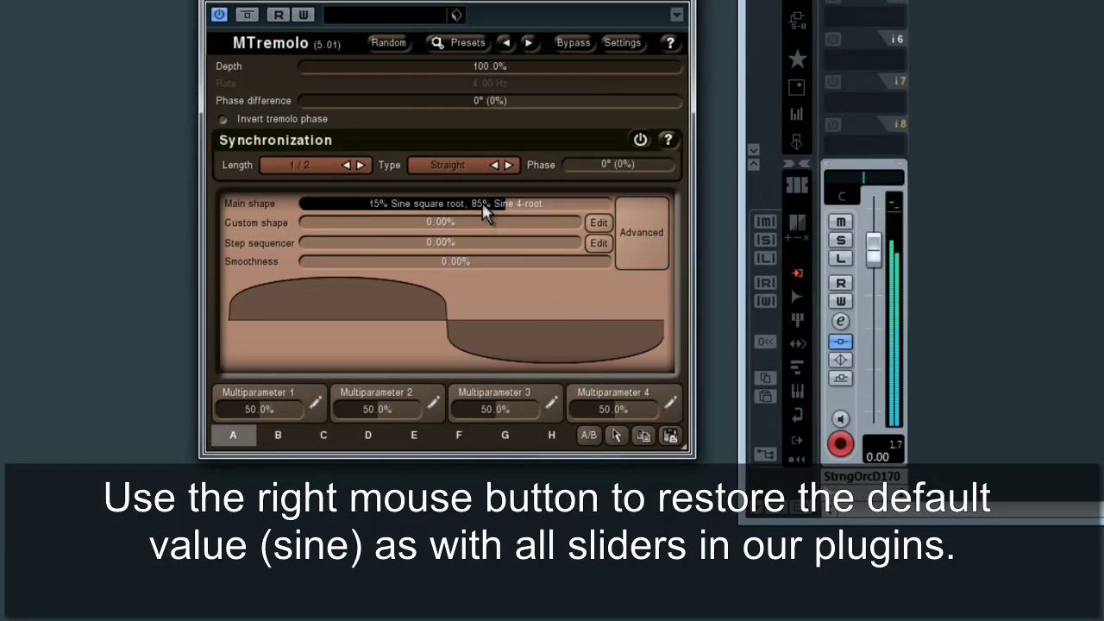
right_click(485, 213)
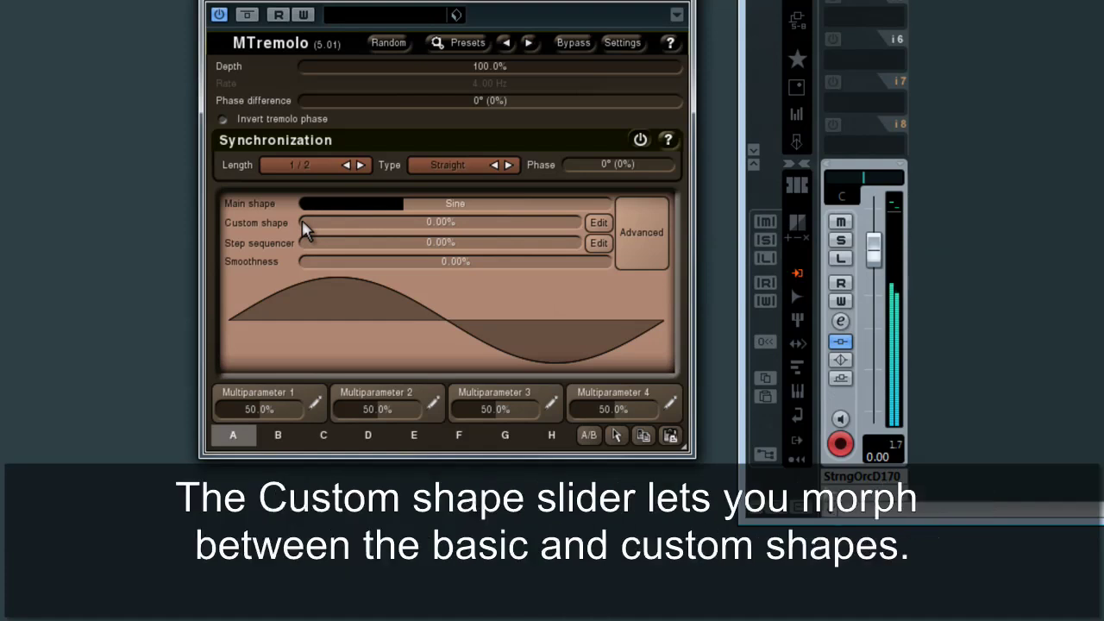
- Set Custom shape to 100% and edit it, dropping the 25% point to -100% and raising 50%
drag(301, 229, 599, 229)
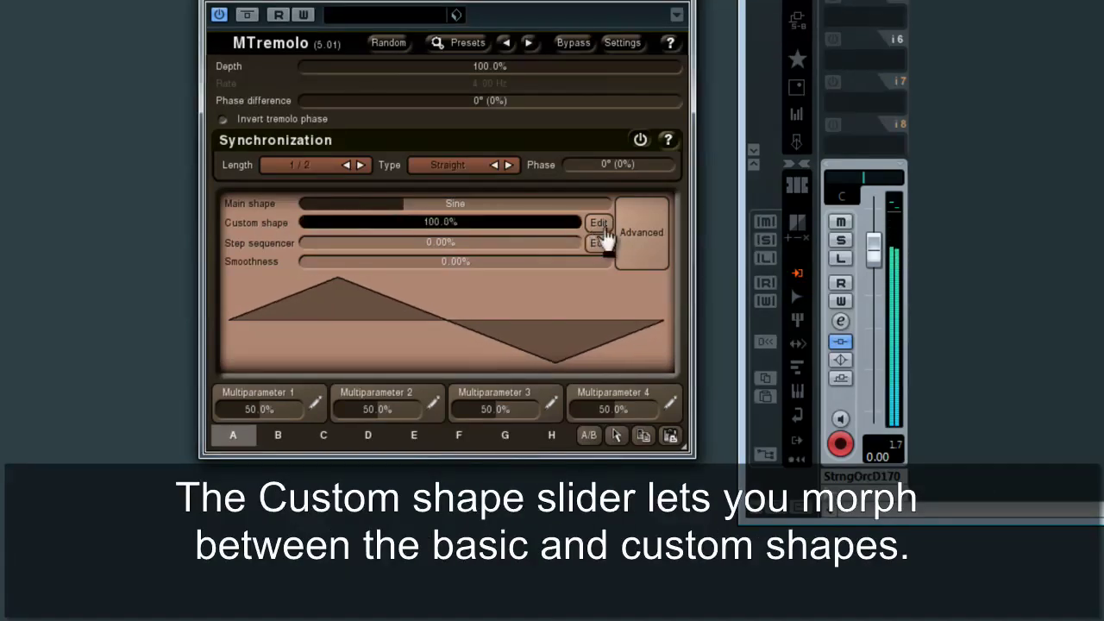
click(598, 222)
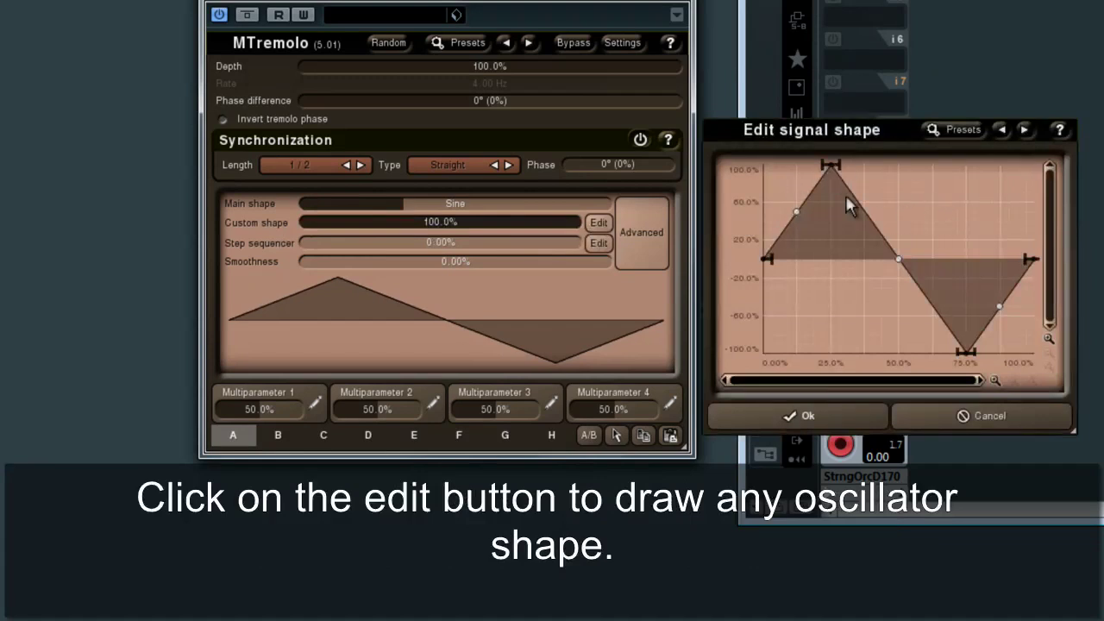
drag(834, 173, 833, 374)
drag(897, 354, 905, 172)
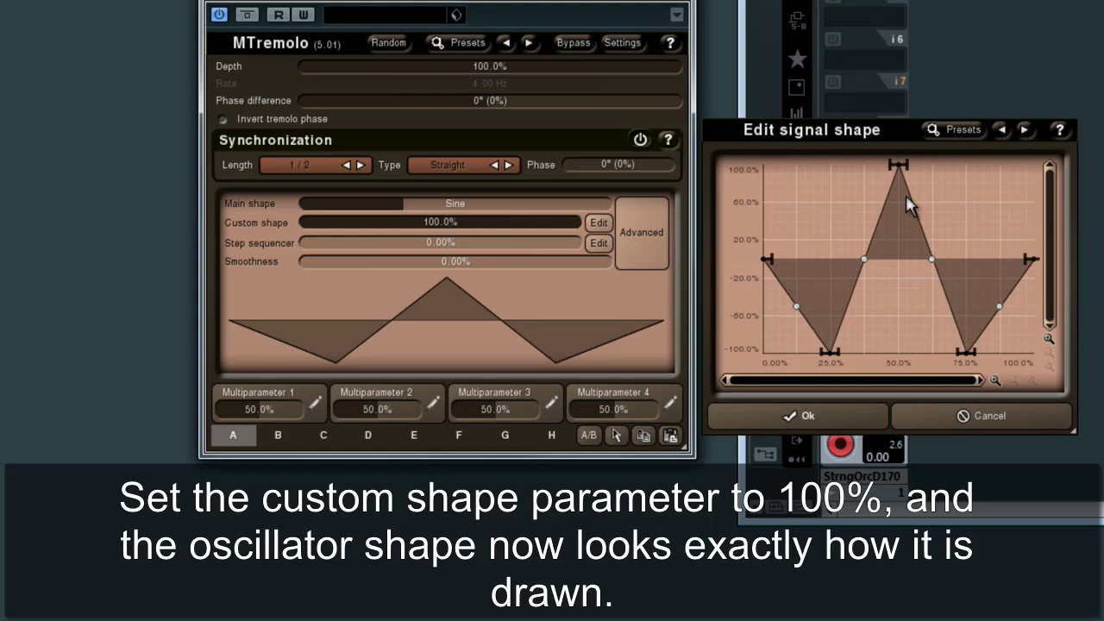
- Load the sawtooth preset and move its drop earlier, to about 25% of the cycle
click(955, 132)
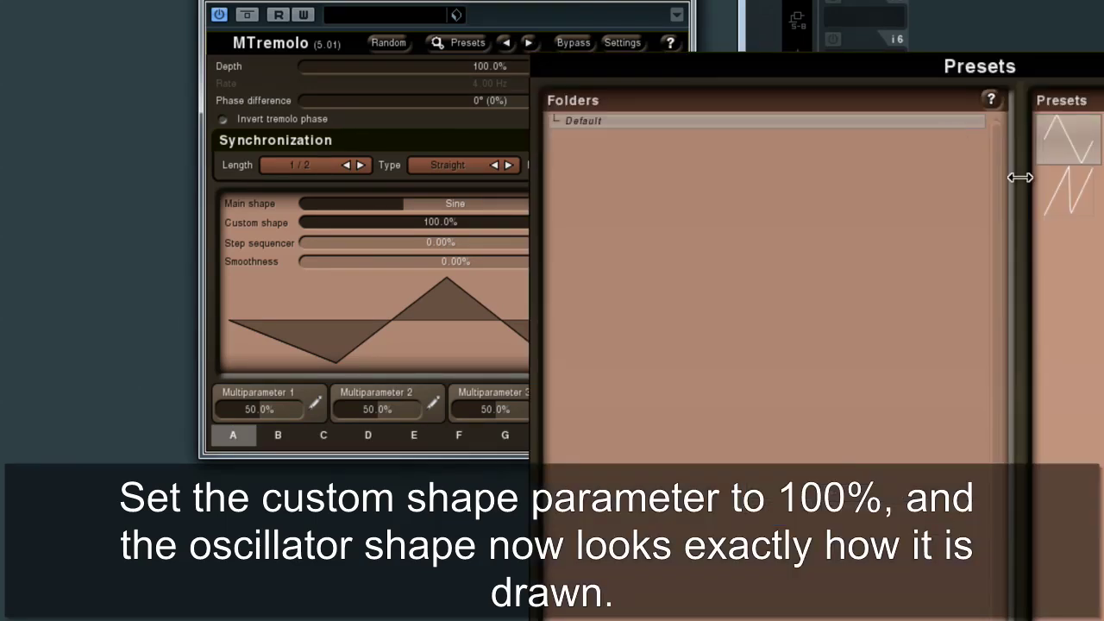
click(1073, 194)
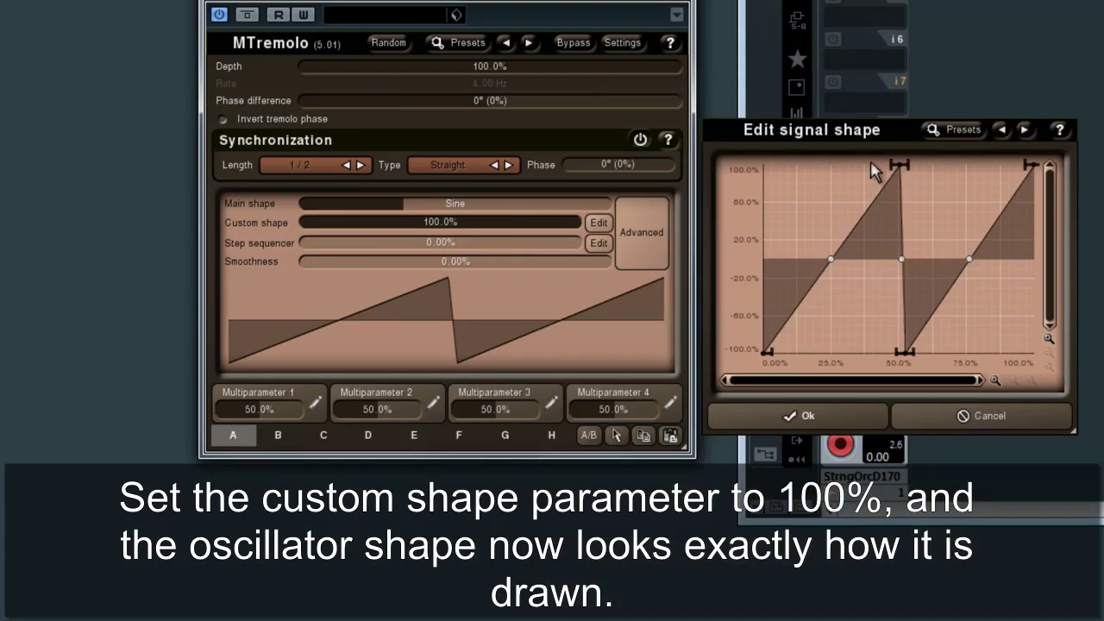
drag(915, 361, 835, 385)
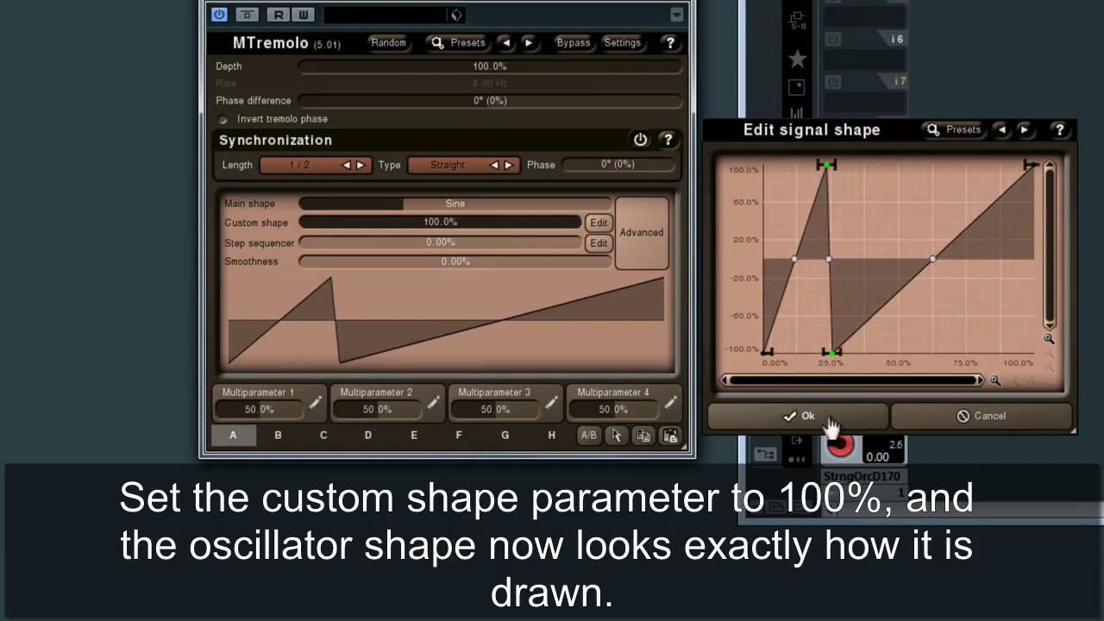
- Apply the edited sawtooth and set Smoothness to 100%, comparing it against the sharp corners
click(828, 422)
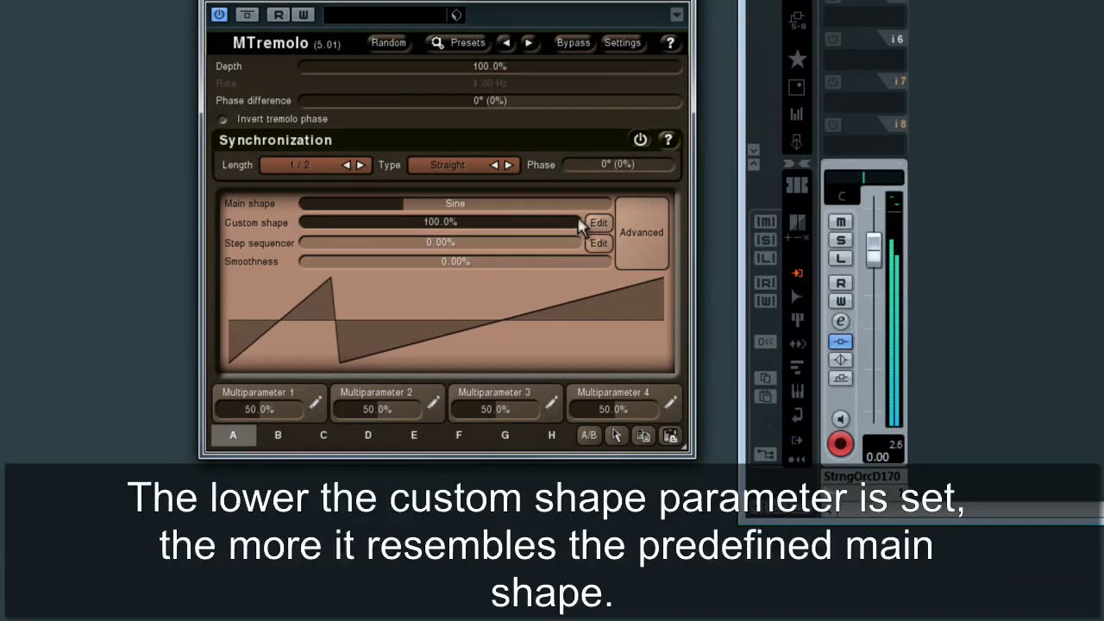
mouse_move(580, 226)
mouse_down()
mouse_move(287, 233)
mouse_move(594, 227)
mouse_up()
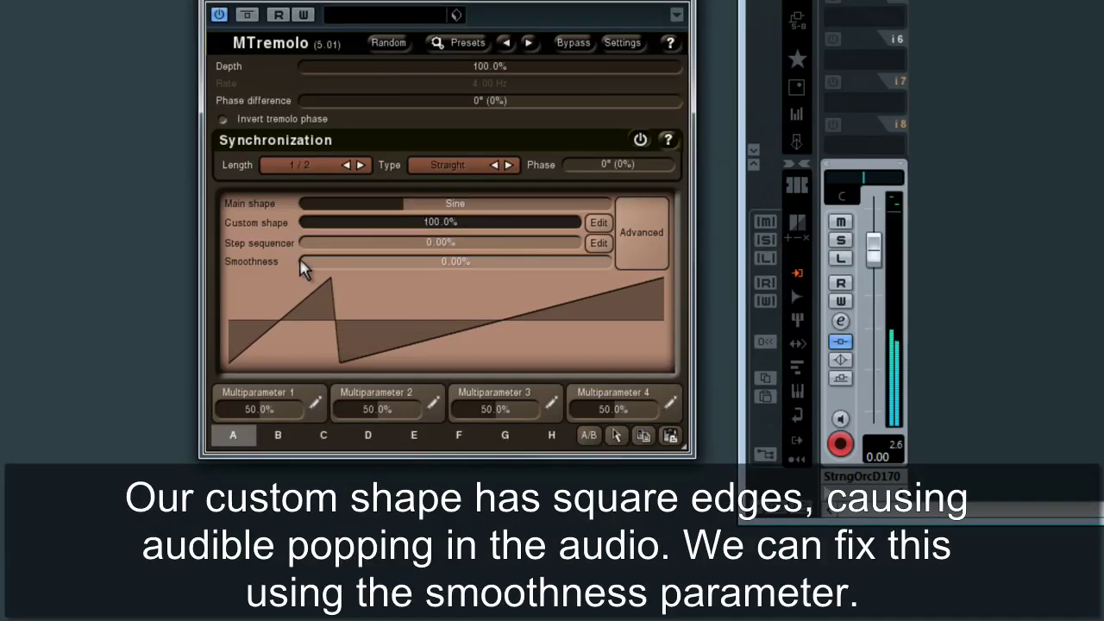
drag(308, 264, 614, 264)
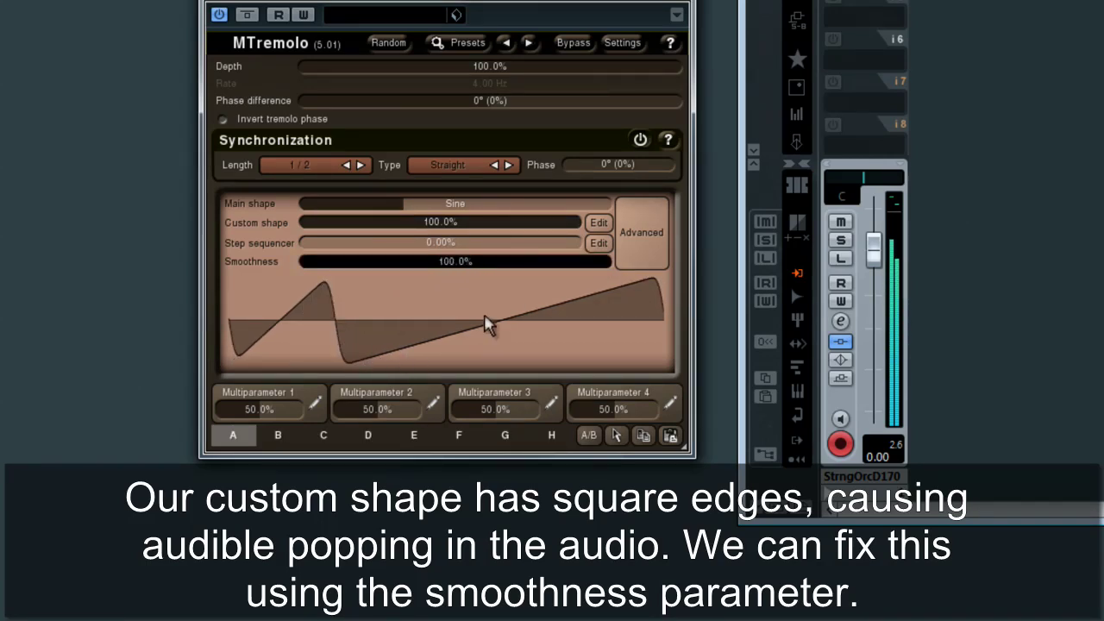
drag(607, 263, 631, 267)
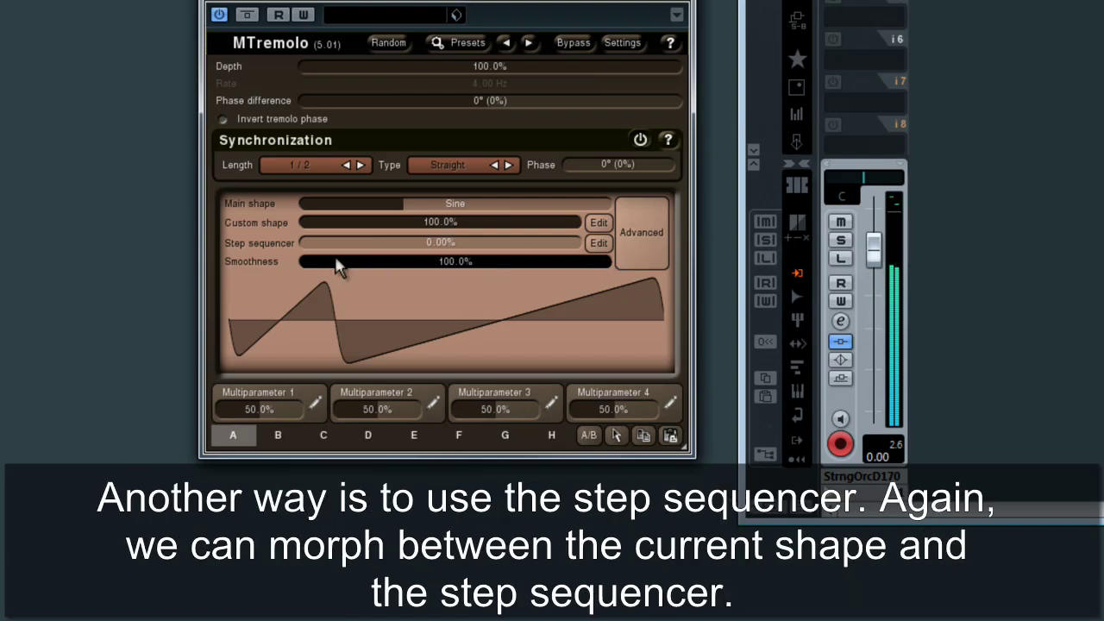
- Reset Custom shape to 0% and morph the oscillator fully to the step sequence
double_click(320, 229)
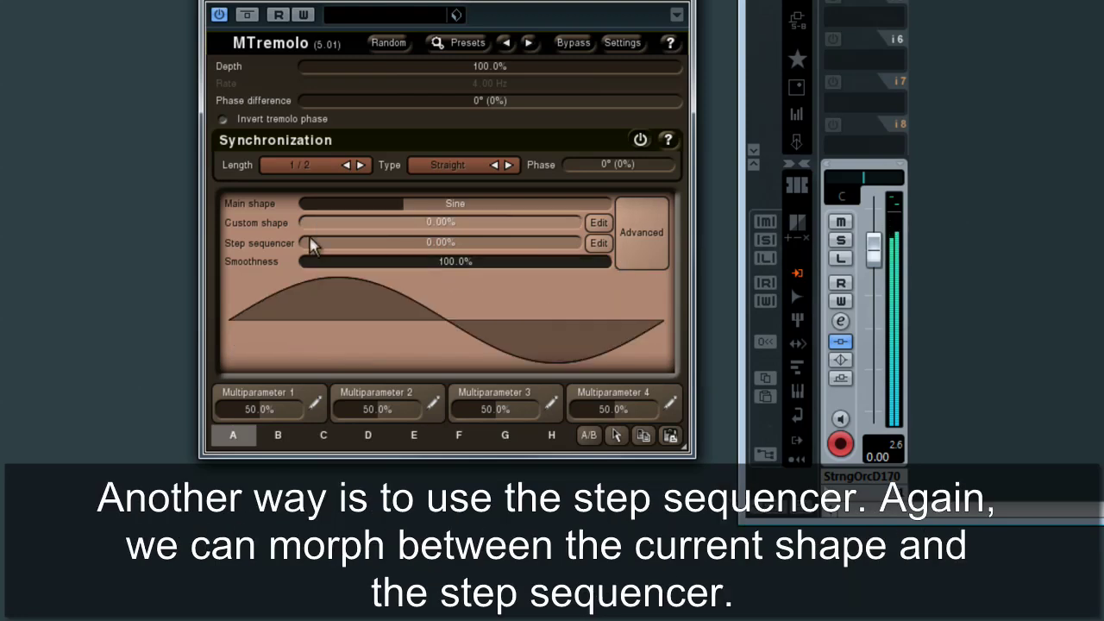
drag(302, 244, 587, 245)
click(599, 243)
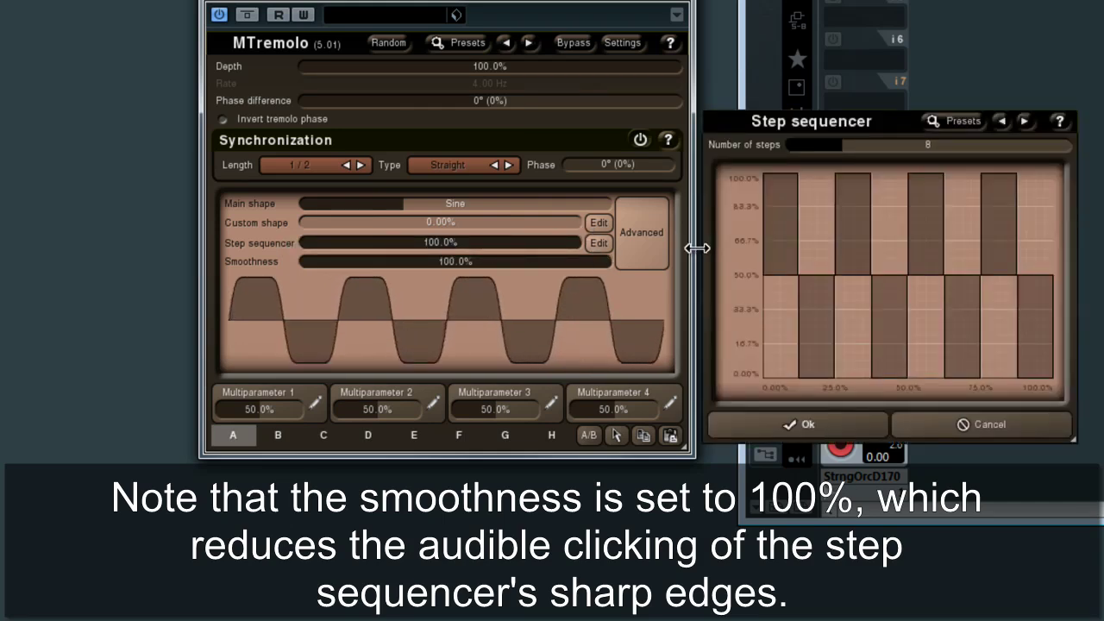
- Redraw the 8-step pattern with steps 3, 4 and 6 at full and step 5 at zero
click(855, 309)
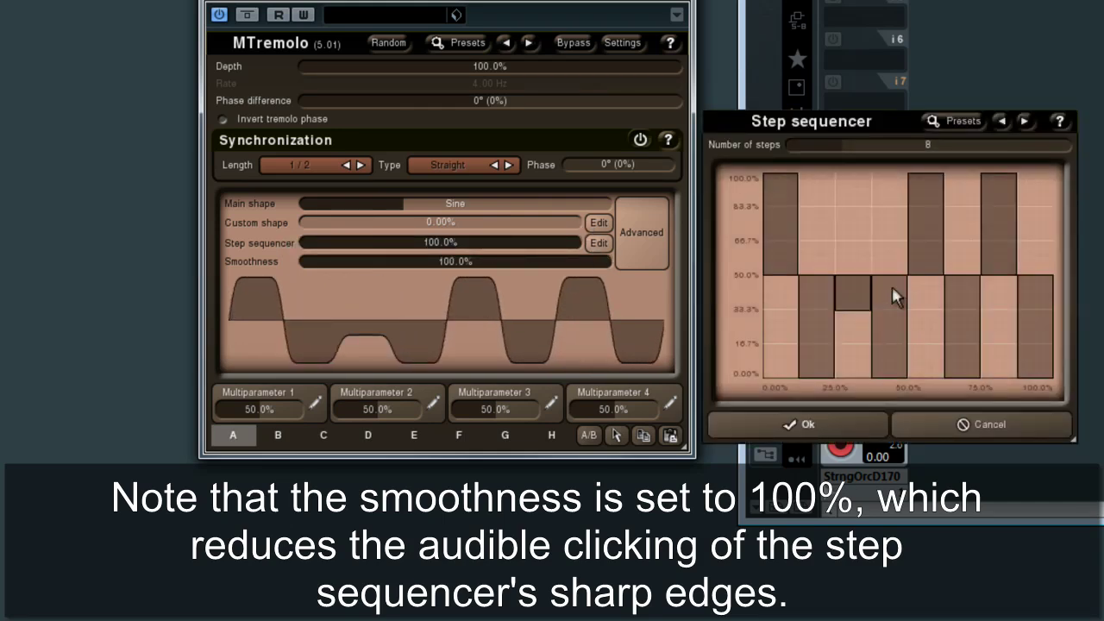
drag(892, 296, 895, 175)
drag(930, 360, 937, 394)
click(965, 321)
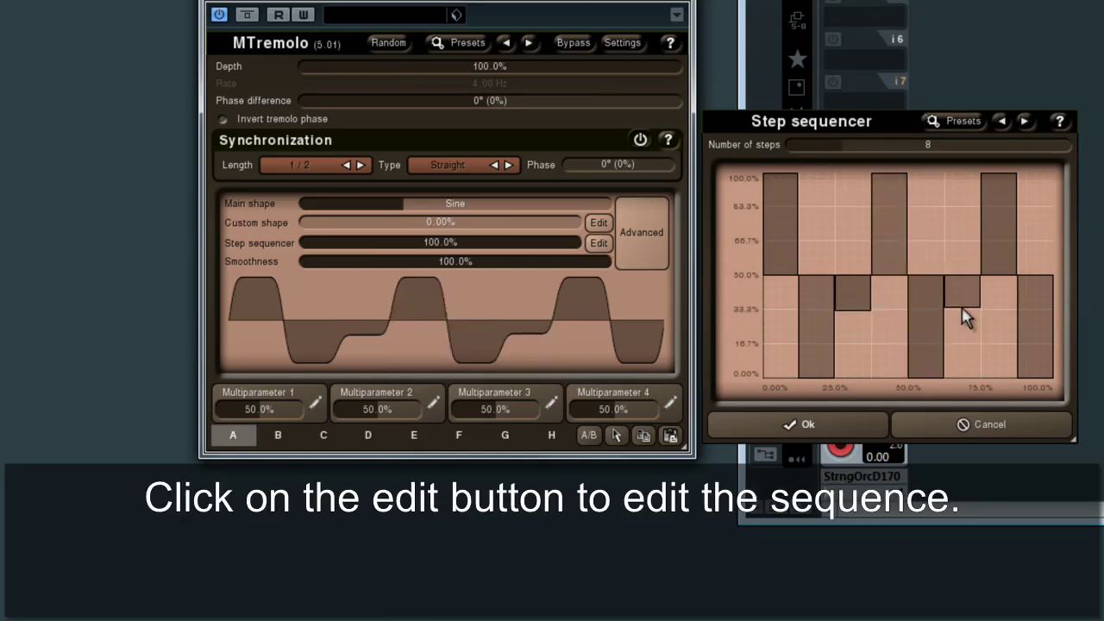
drag(965, 318, 963, 174)
click(854, 176)
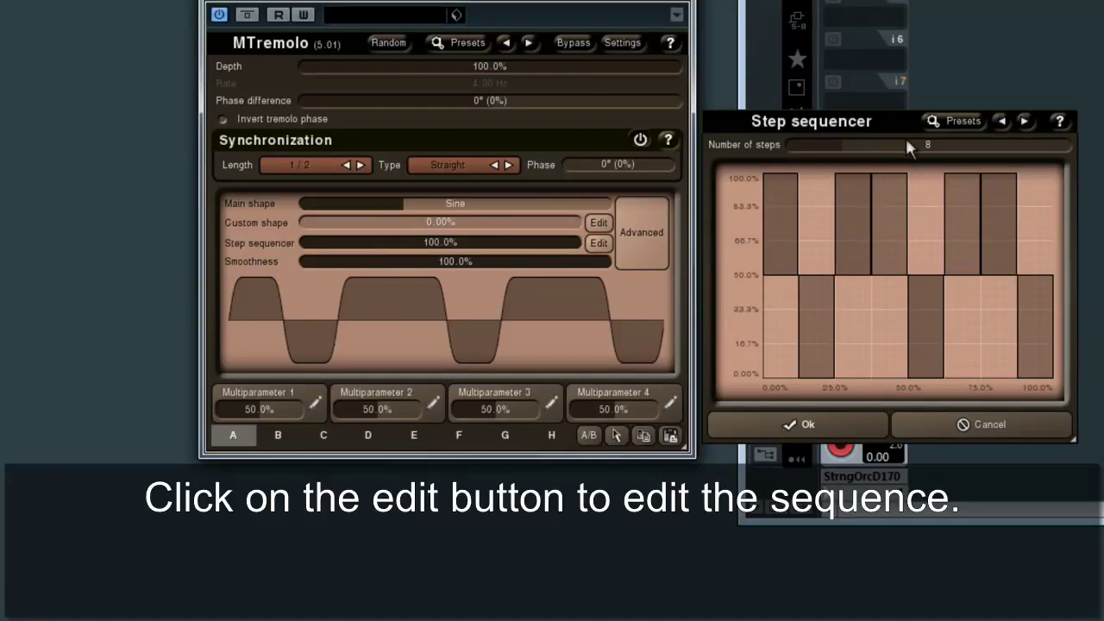
- Lengthen the sequence to 16 steps, raising steps 2, 5, 8, 10, 14 and lowering 3, 6, 9, 16
drag(879, 144, 922, 146)
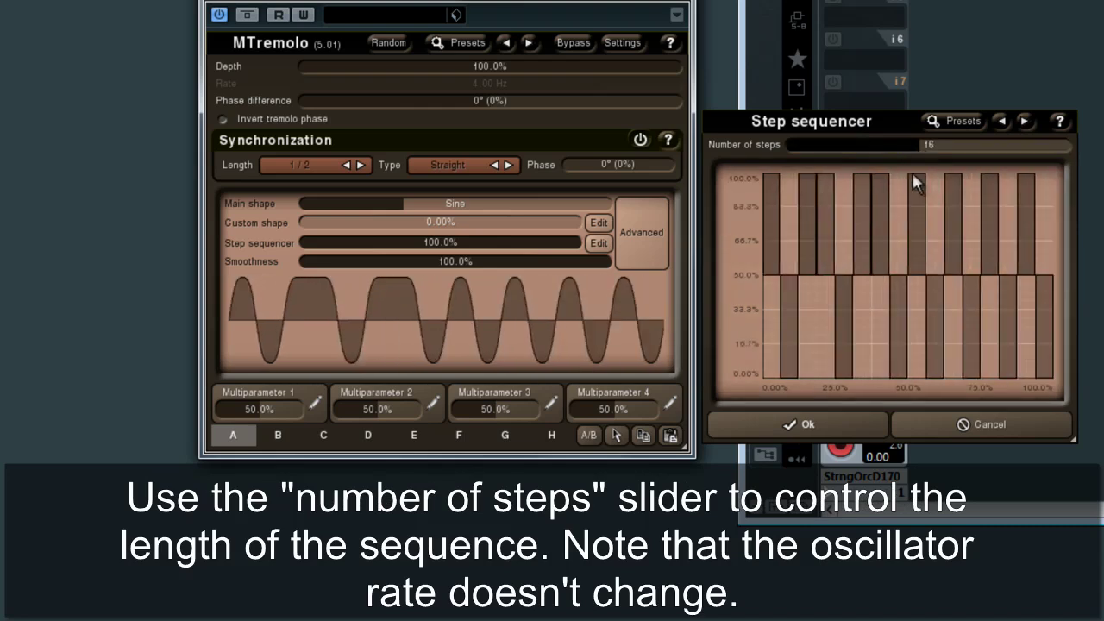
click(792, 226)
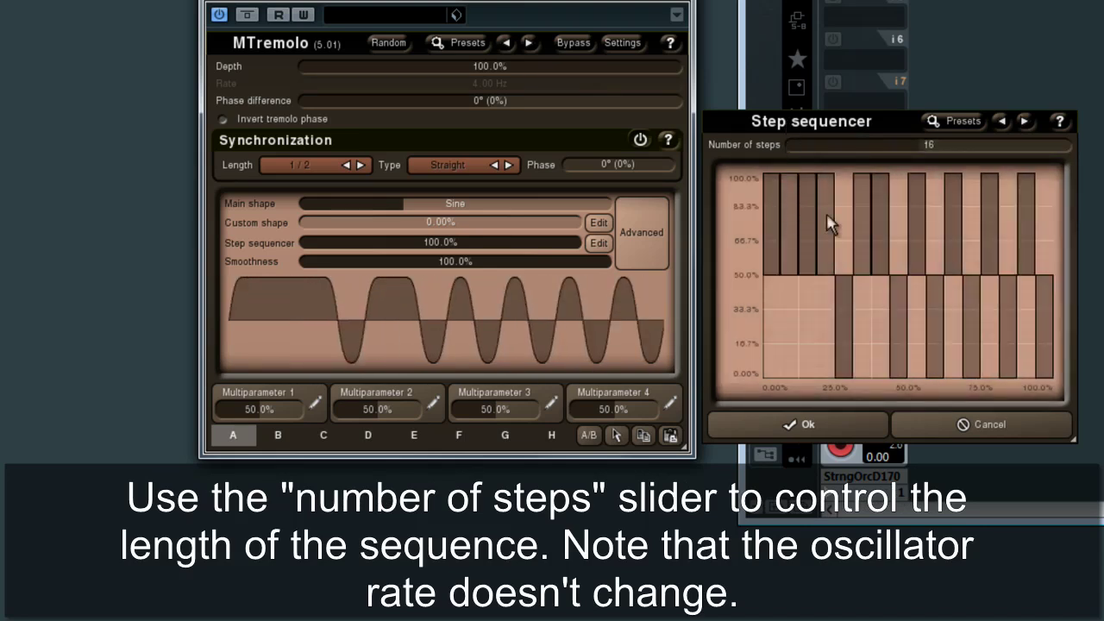
click(812, 328)
click(845, 257)
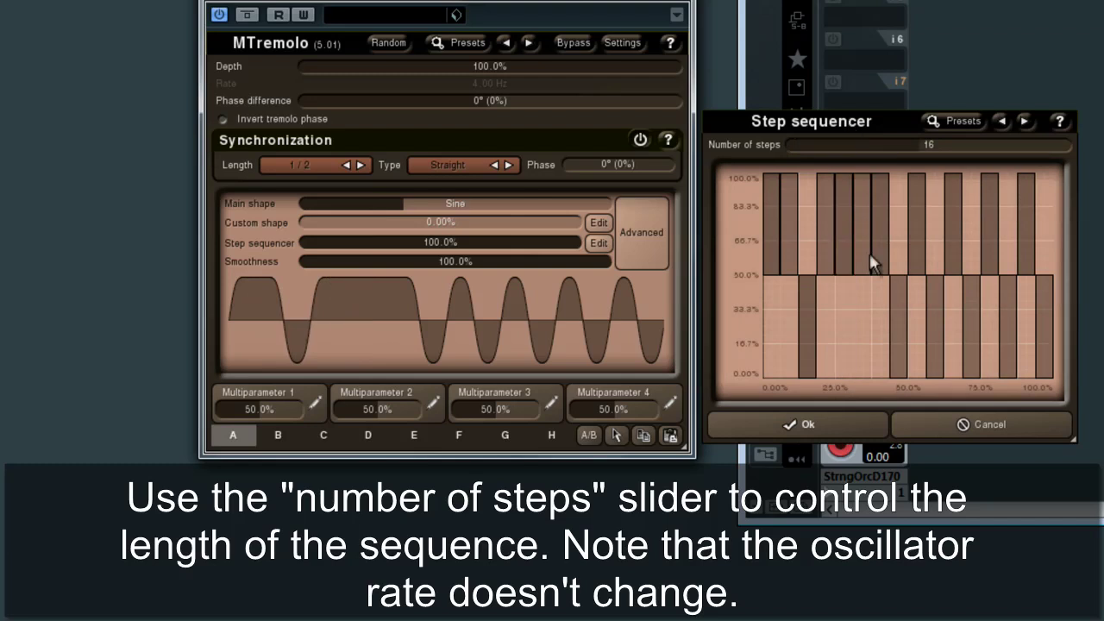
click(868, 259)
click(898, 259)
click(917, 353)
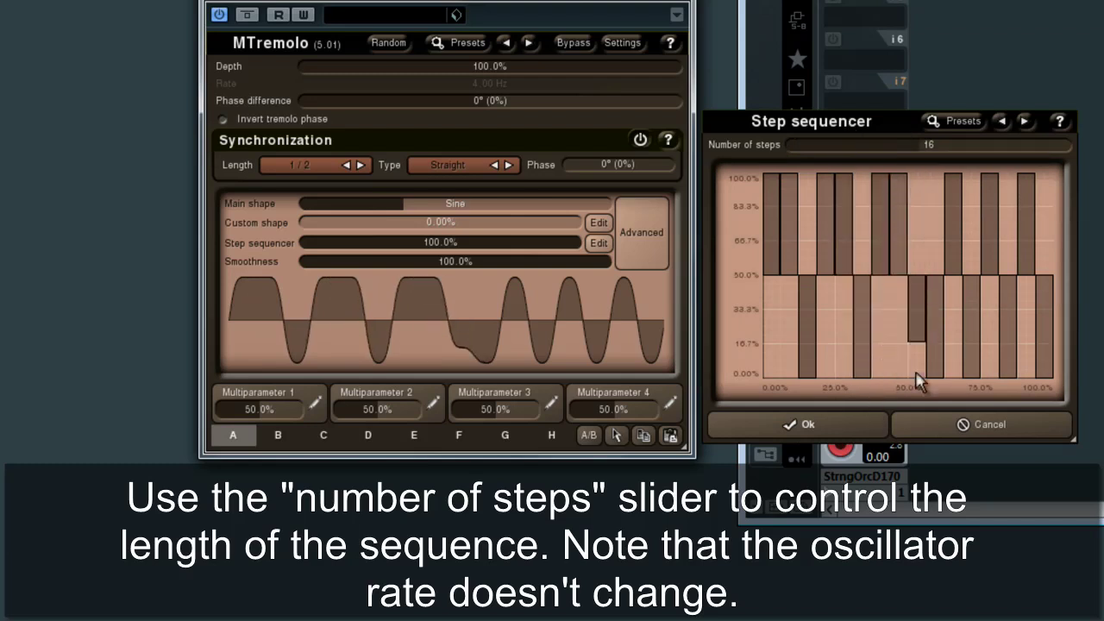
click(939, 215)
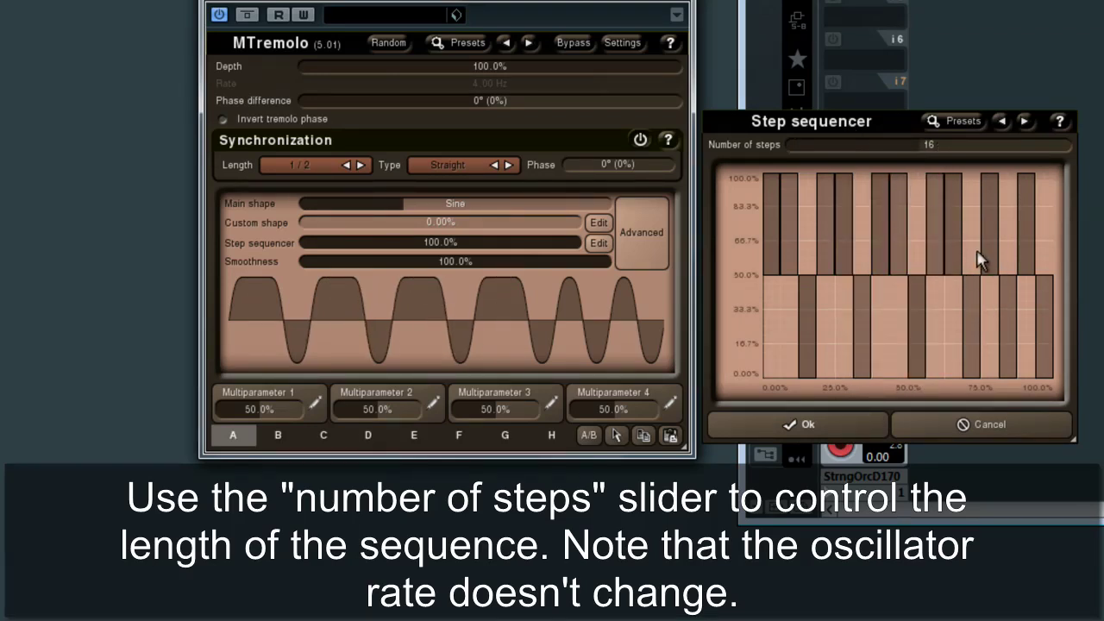
click(1008, 195)
click(1045, 181)
drag(1053, 243, 1045, 366)
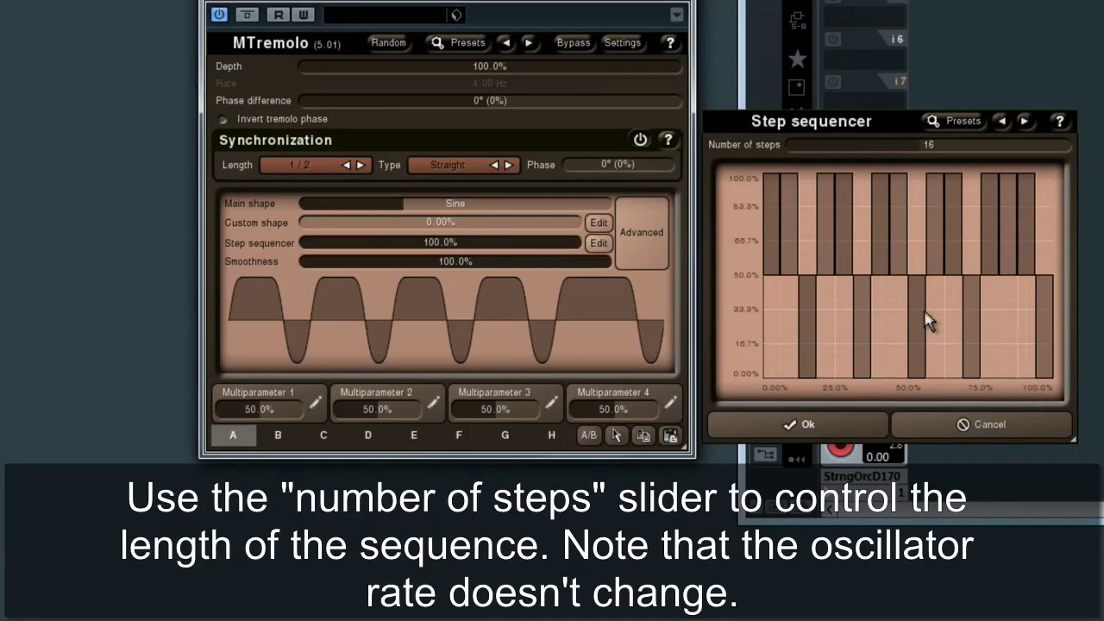
- Lower steps 8, 5, 2 and 11 to about 80%, then raise steps 2 and 3 to full
click(899, 218)
click(844, 218)
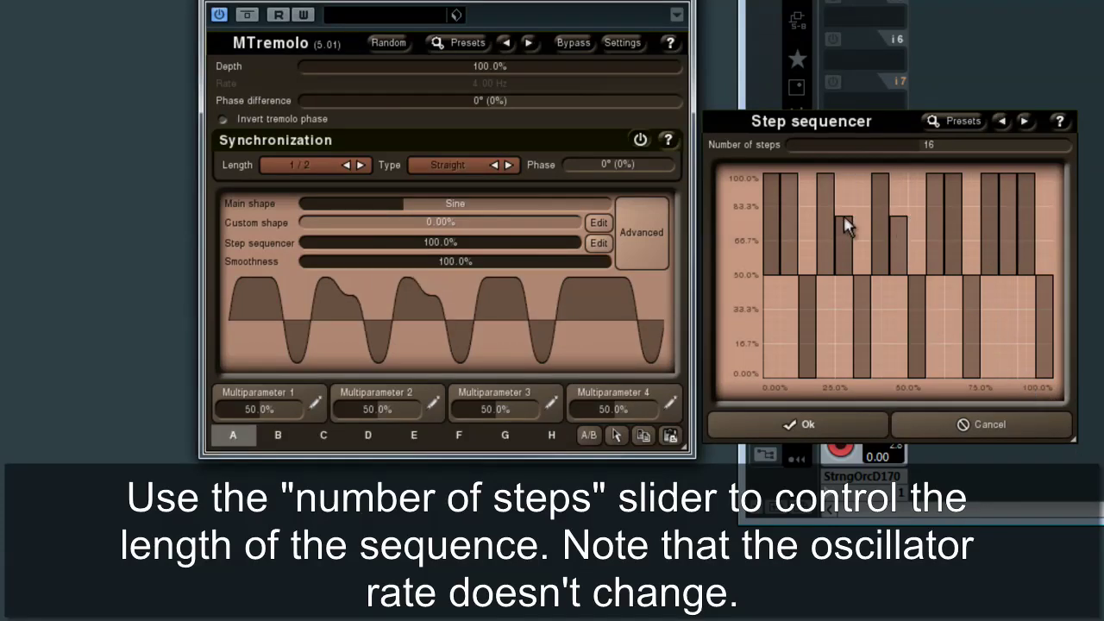
click(789, 217)
click(956, 218)
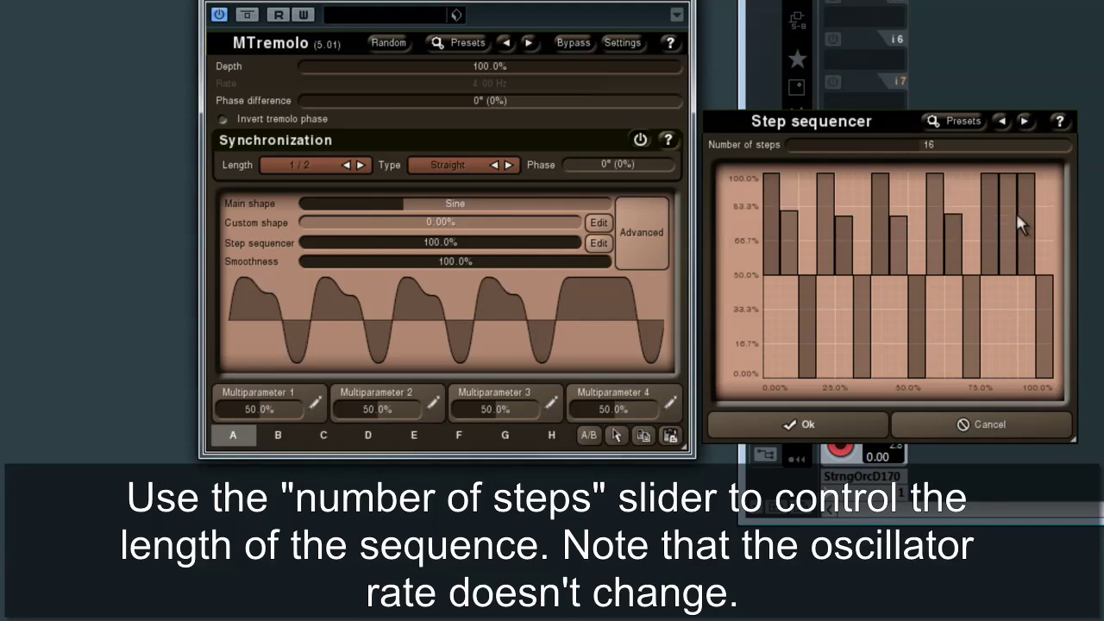
drag(787, 179, 833, 179)
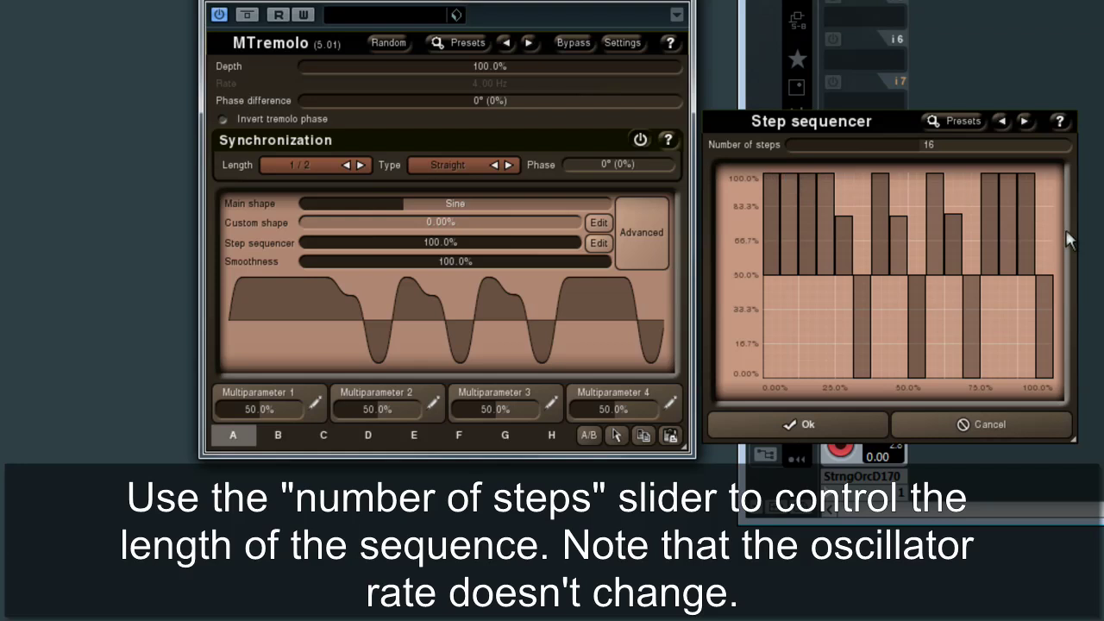
- Keep the sequence, set Smoothness to 0% then back to 100%, and fade Step sequencer to 0%
click(761, 425)
drag(597, 261, 288, 261)
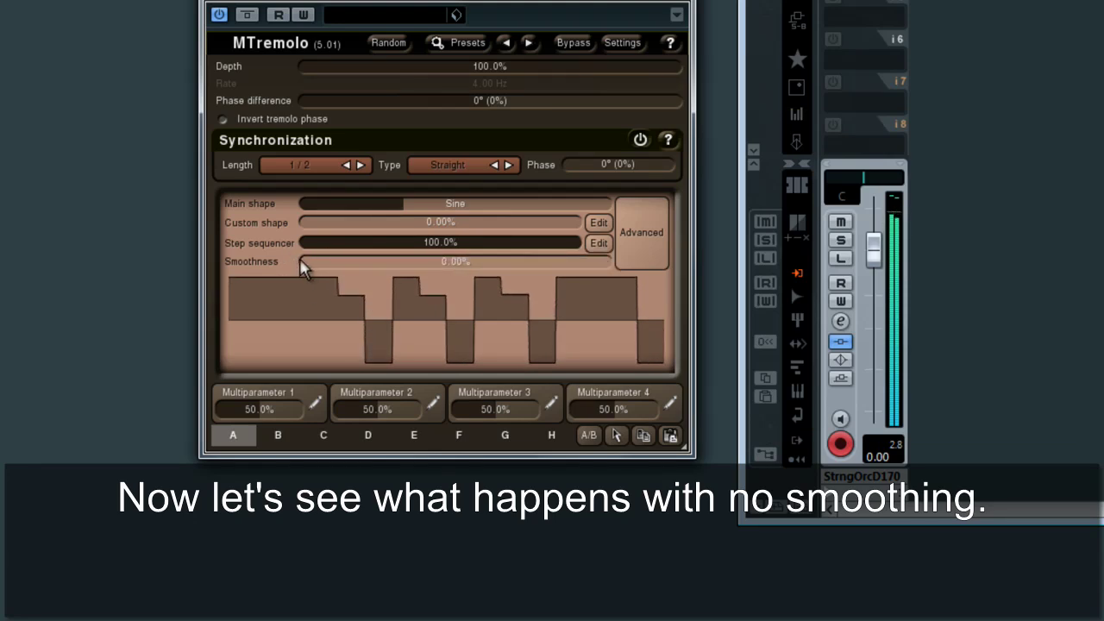
drag(305, 263, 672, 262)
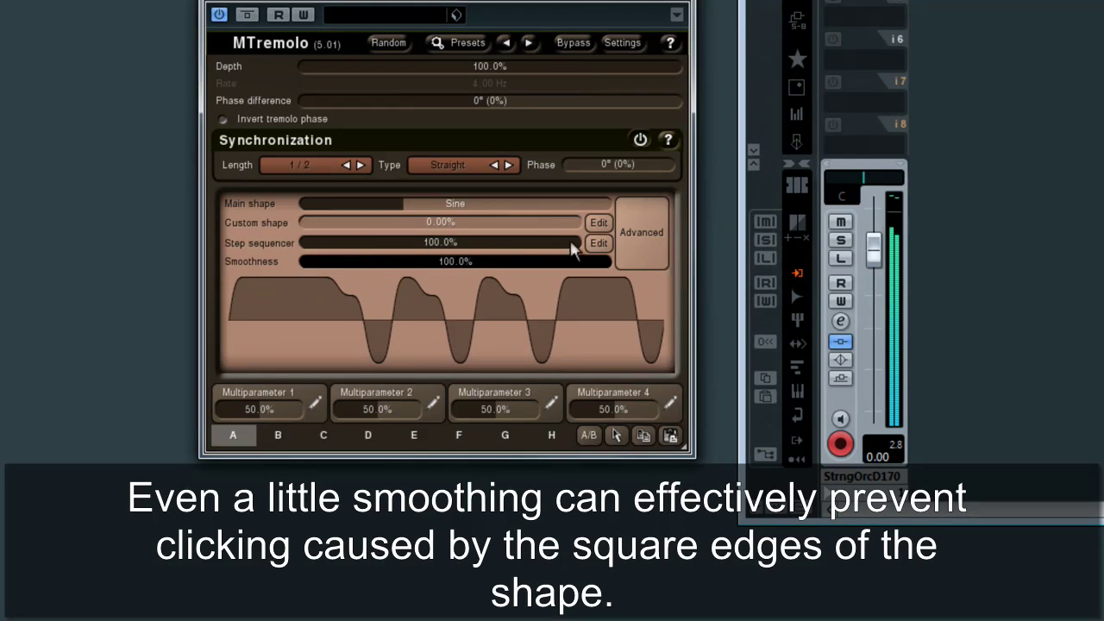
drag(572, 246, 259, 247)
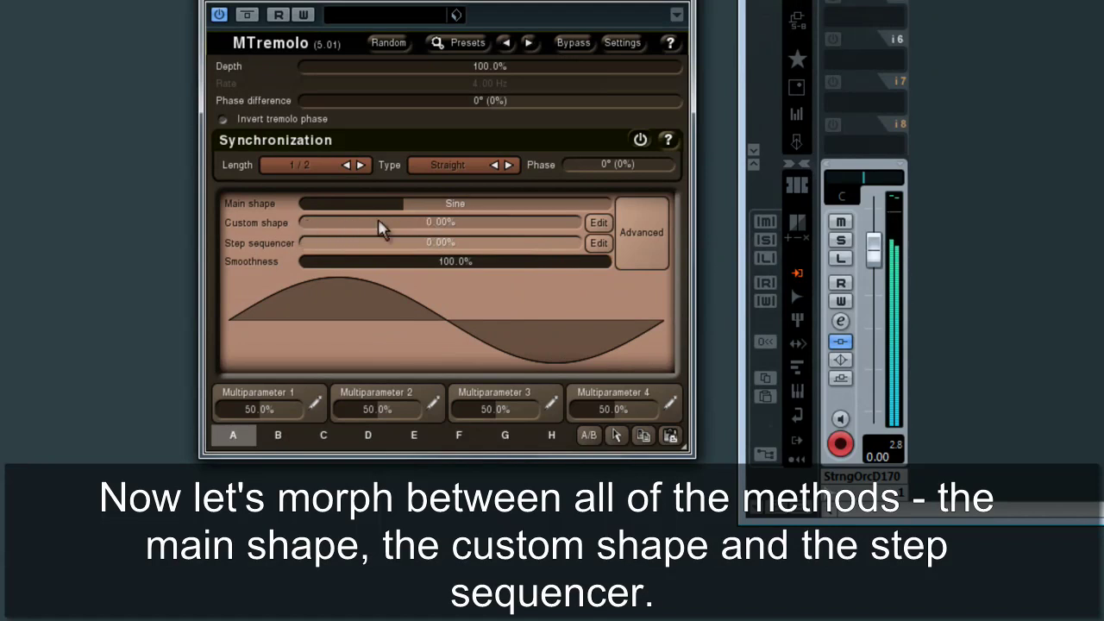
- Blend Custom shape in at 66.9% and Step sequencer at about 43%, then reset Step sequencer to 0%
drag(379, 222, 502, 237)
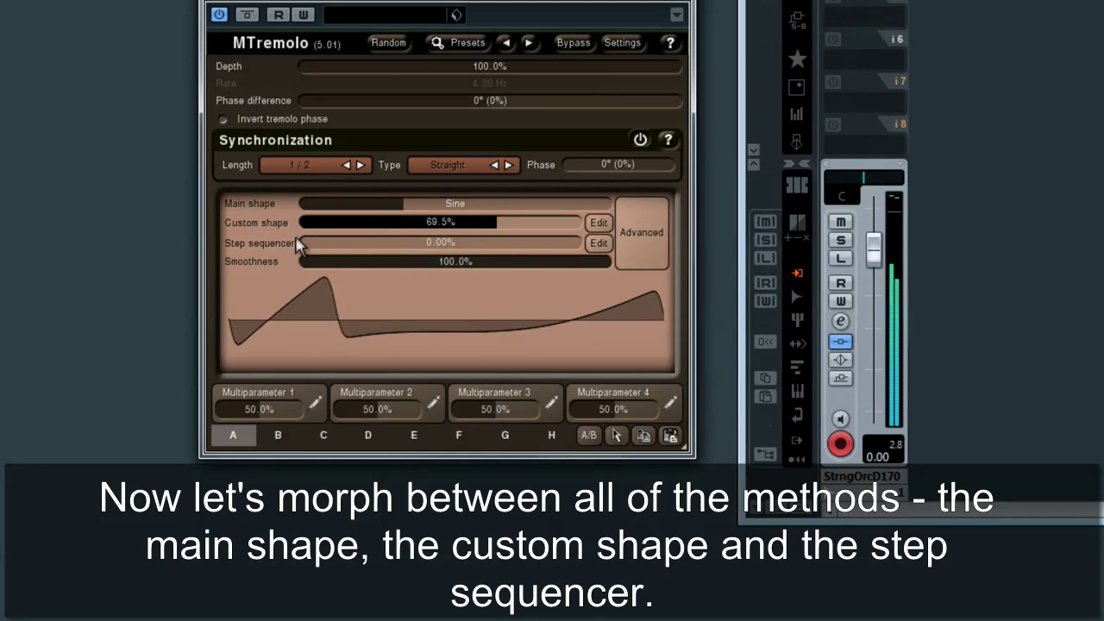
drag(308, 246, 242, 267)
double_click(382, 227)
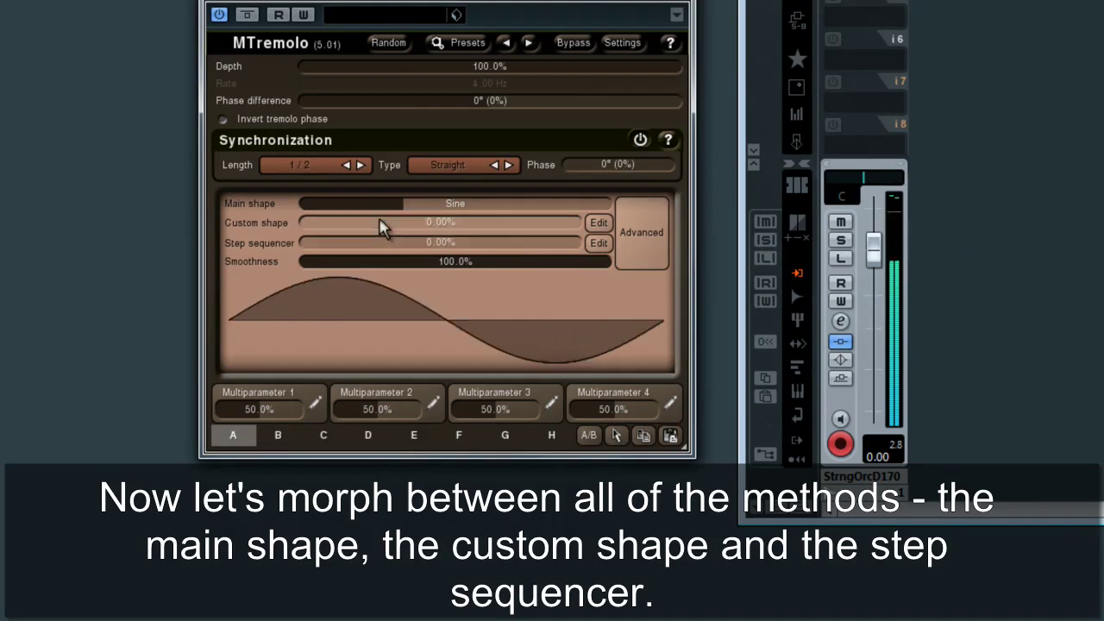
- Reset Smoothness to 0%, then sweep Skew from -100% to 100% and reset it to 0%
double_click(431, 263)
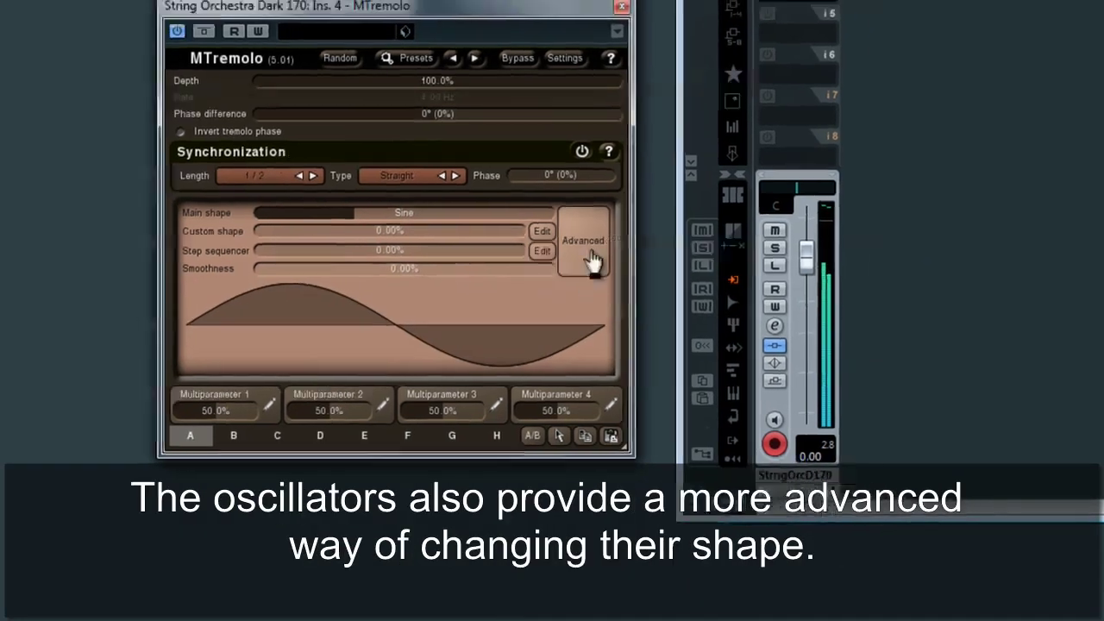
click(647, 231)
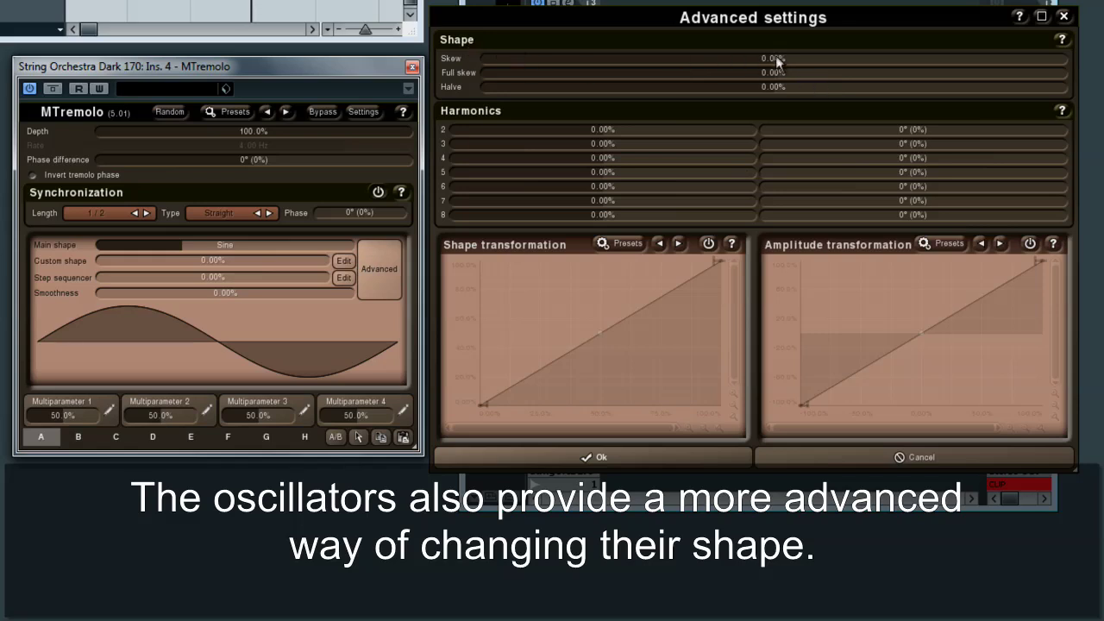
drag(775, 56, 426, 73)
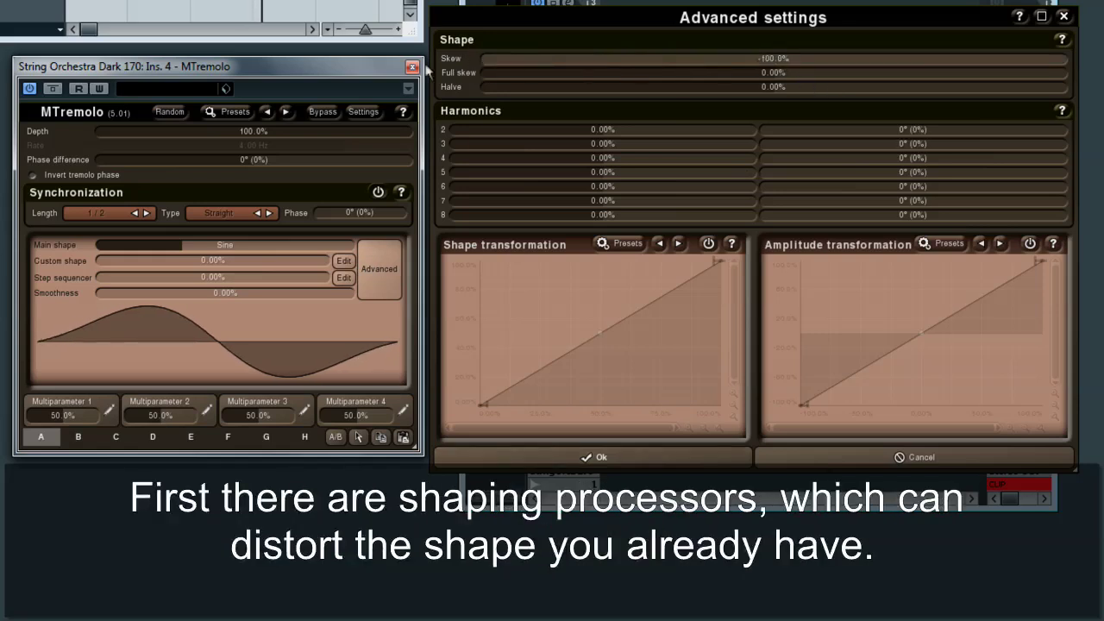
drag(510, 67, 423, 66)
drag(512, 73, 1051, 81)
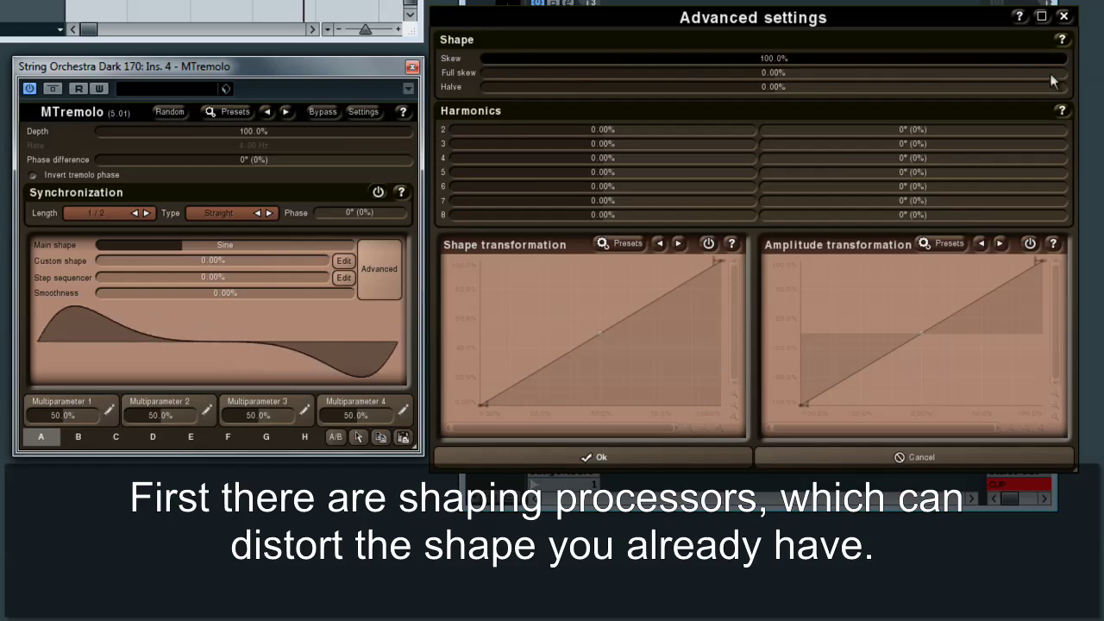
double_click(792, 59)
- Try Full skew at about -83.4%, reset it, and set Halve to 95.8%
drag(767, 74, 521, 75)
double_click(714, 72)
drag(775, 86, 1057, 93)
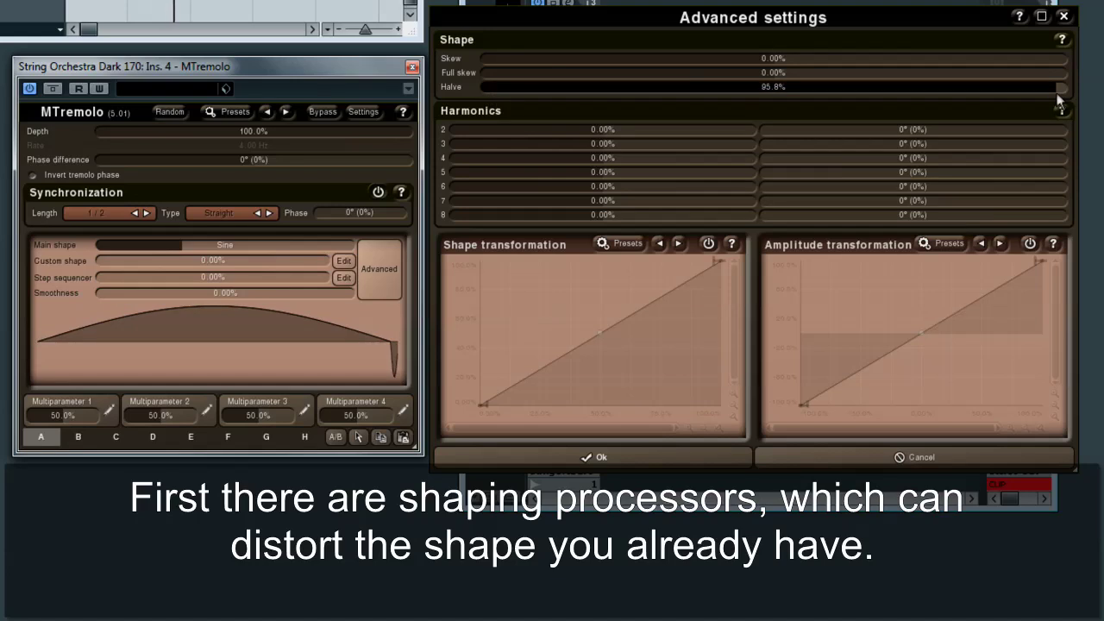
mouse_move(904, 21)
mouse_down()
mouse_move(897, 89)
mouse_move(894, 27)
mouse_up()
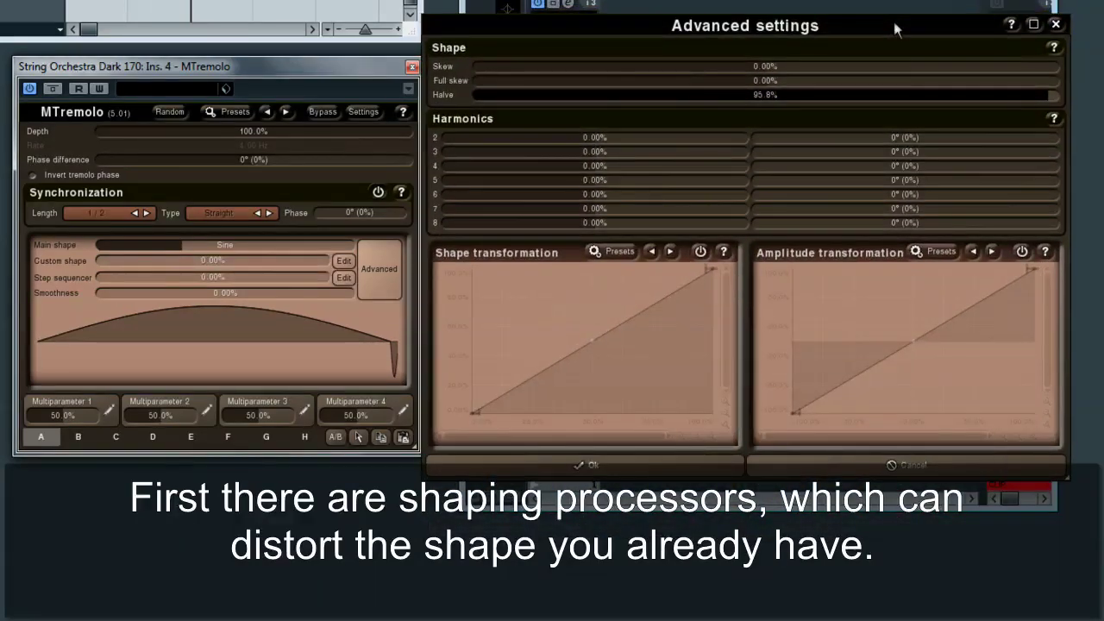
- Reset Halve, then mix harmonics: 8th at 100%, 6th at -100%, 4th at 100%, 2nd at -100%
double_click(996, 97)
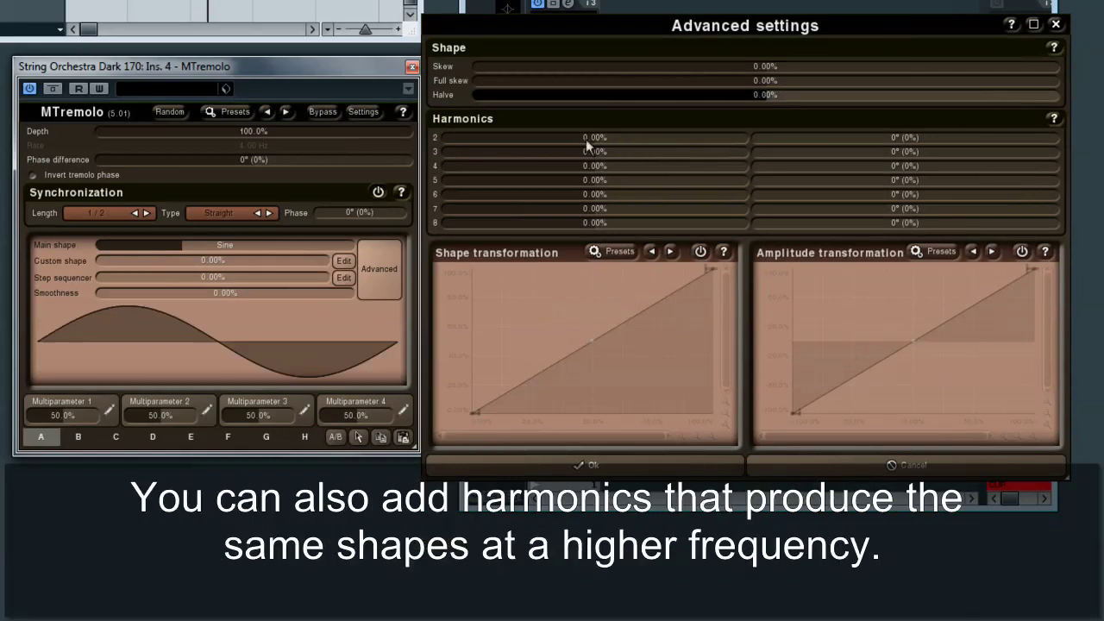
drag(593, 134, 742, 135)
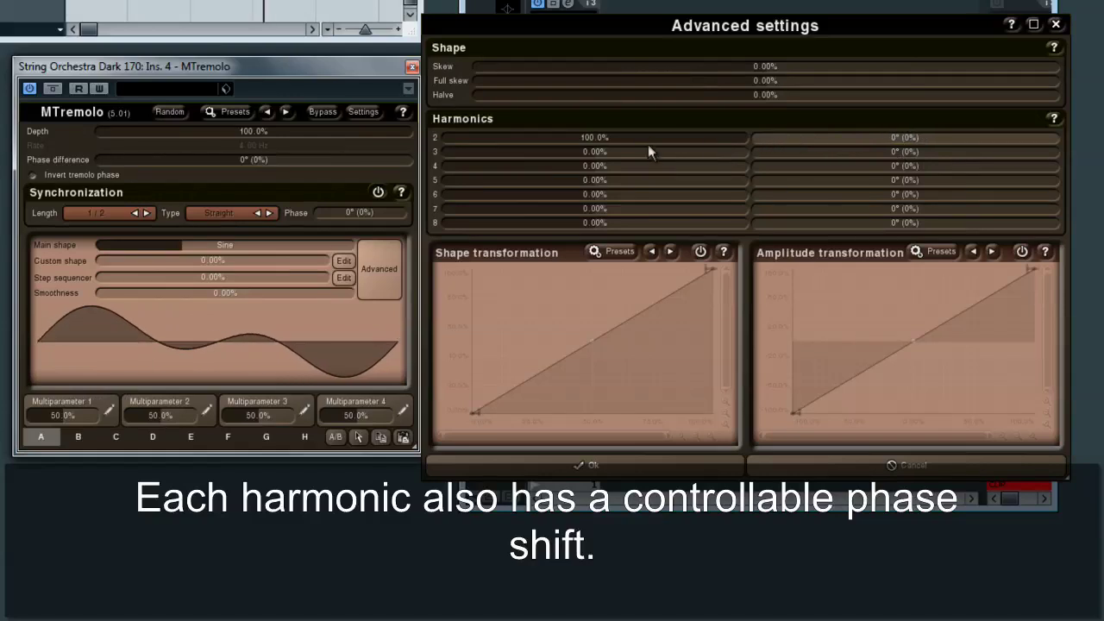
double_click(614, 137)
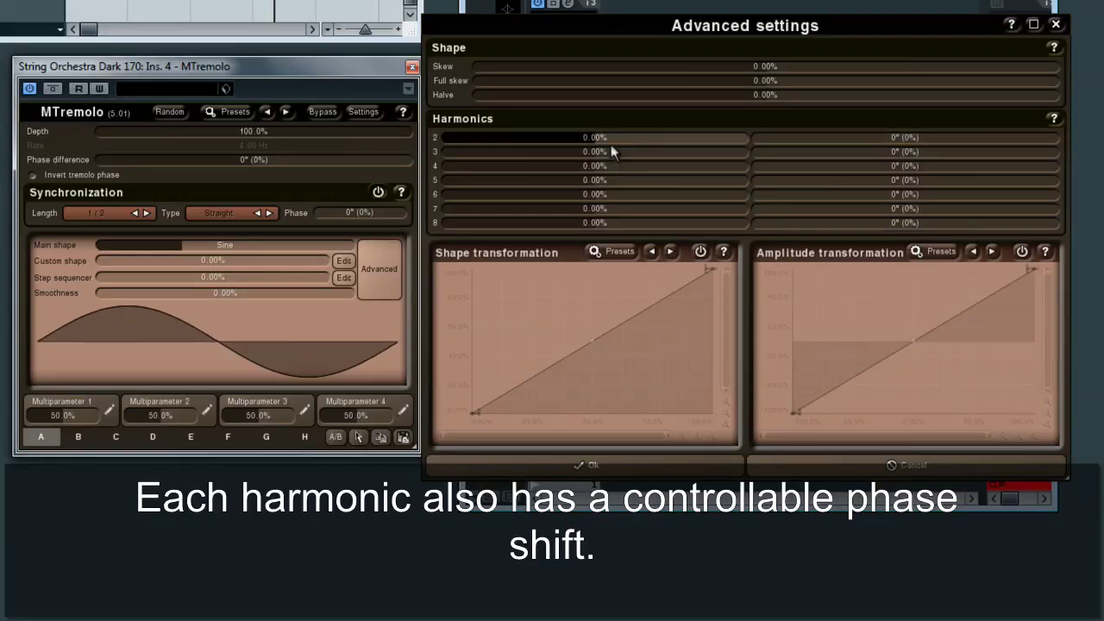
drag(604, 223, 746, 231)
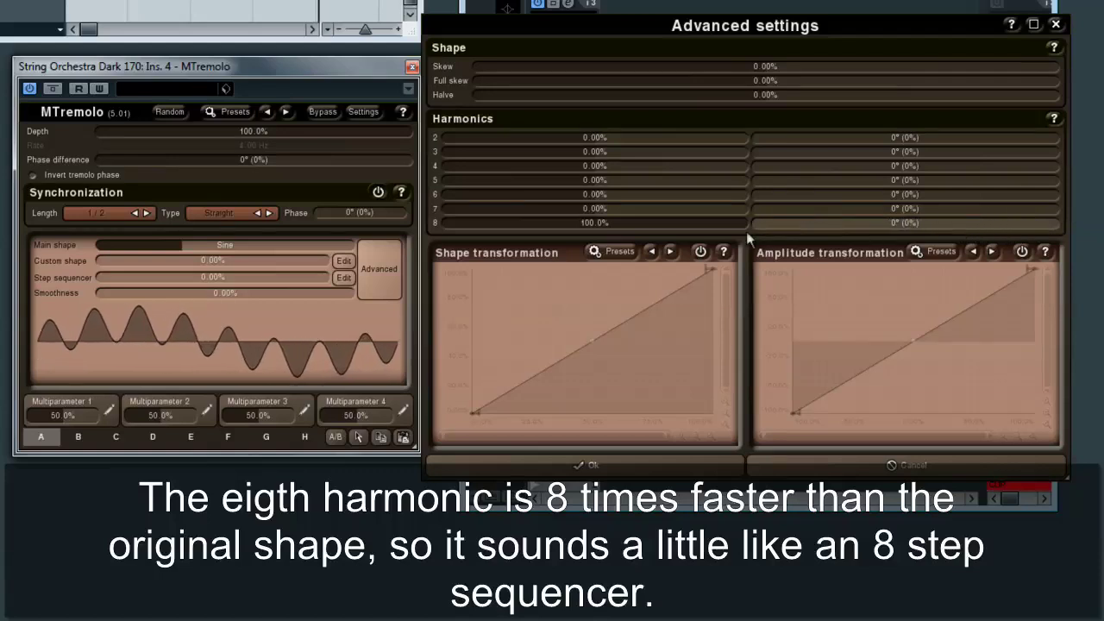
drag(571, 192, 432, 192)
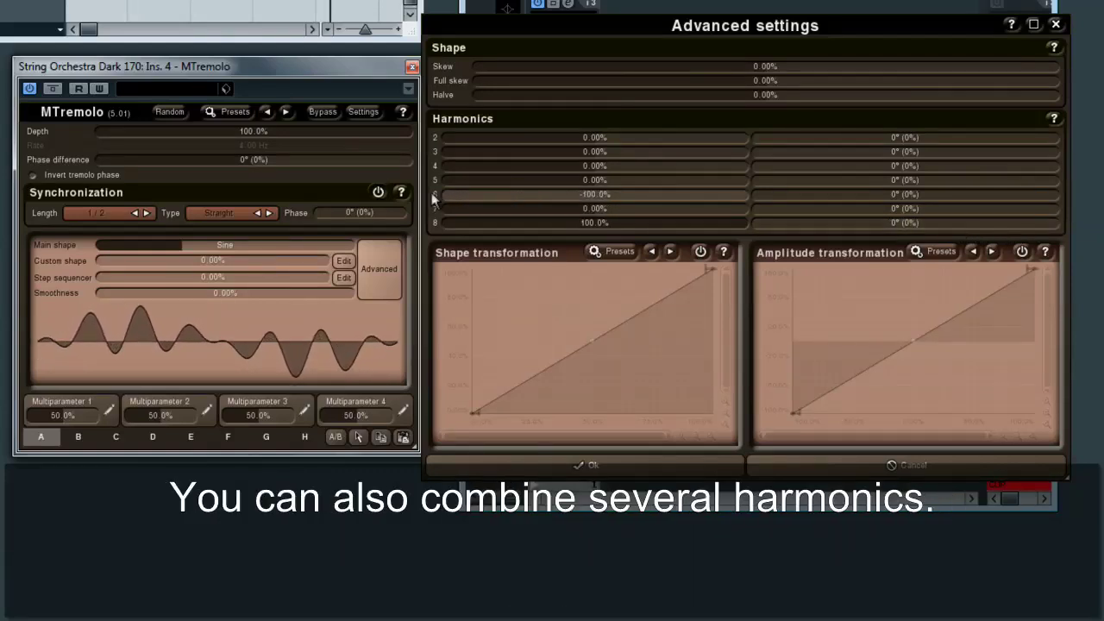
drag(596, 165, 711, 163)
drag(551, 139, 399, 132)
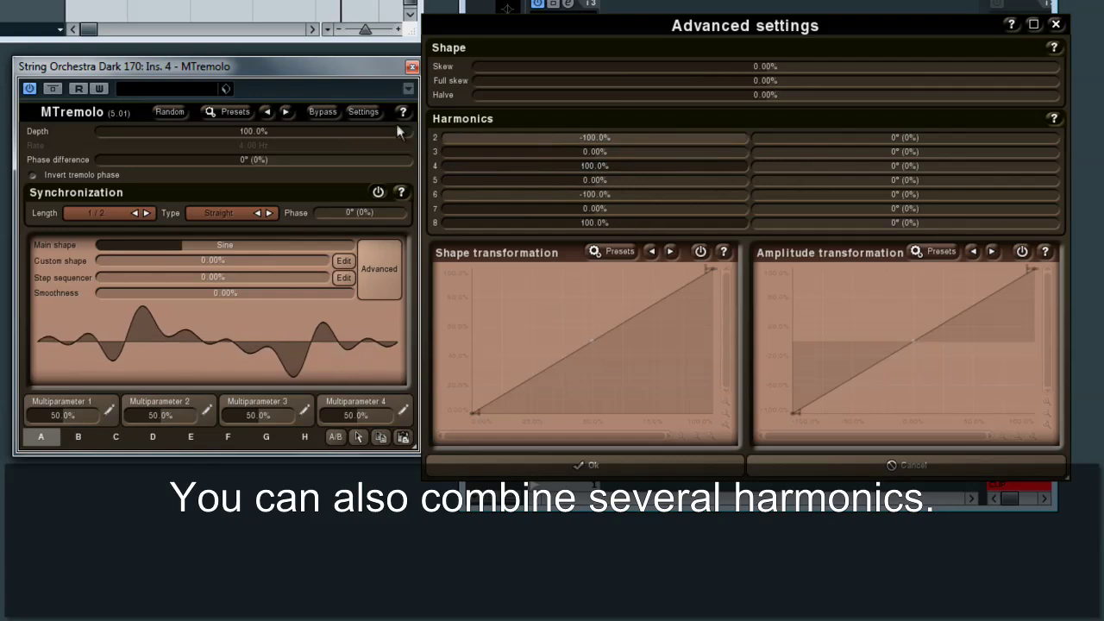
- Shift the phases of harmonics 3, 4 and 6 to about 143°, 241° and 303°
drag(768, 152, 878, 152)
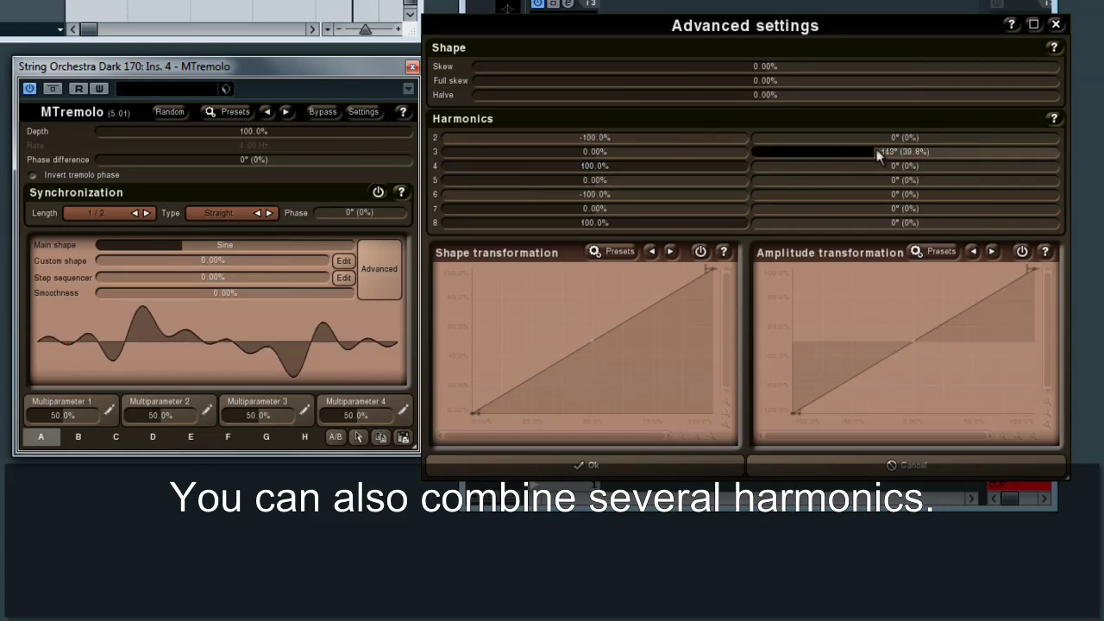
drag(794, 168, 959, 167)
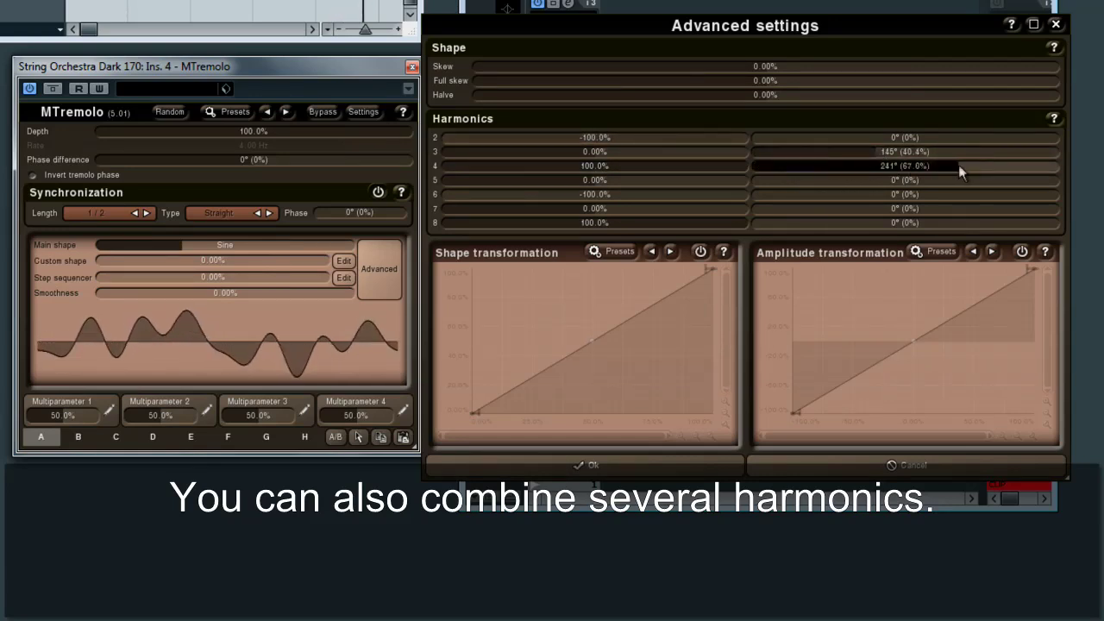
drag(907, 196, 1012, 197)
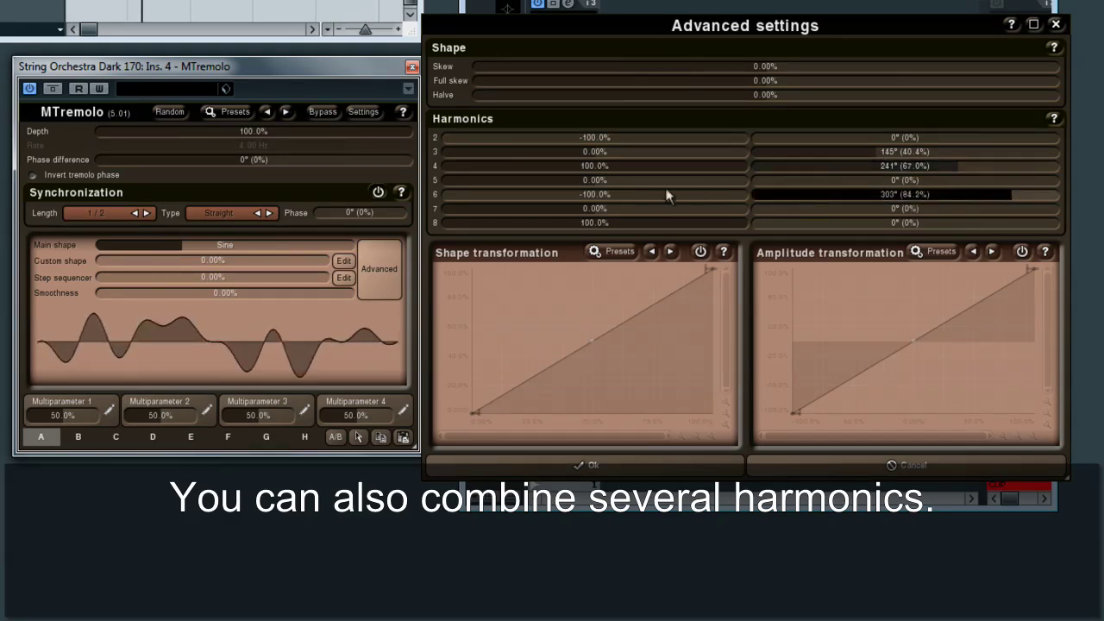
- Reset the levels of harmonics 6, 4, 2 and 8 to 0%
double_click(631, 195)
double_click(626, 166)
double_click(621, 138)
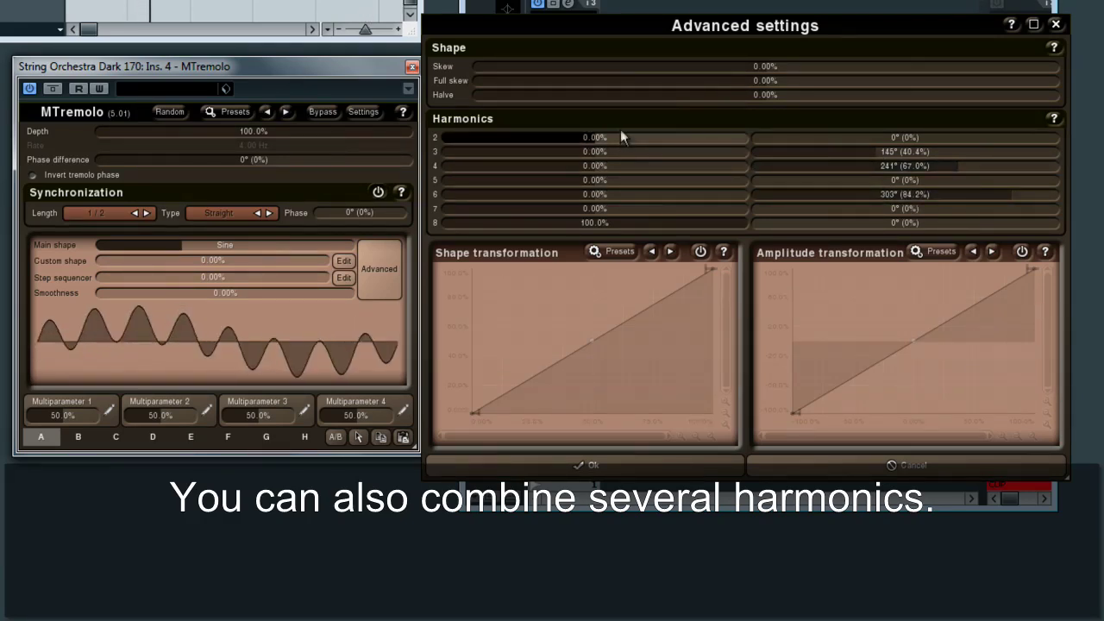
double_click(623, 223)
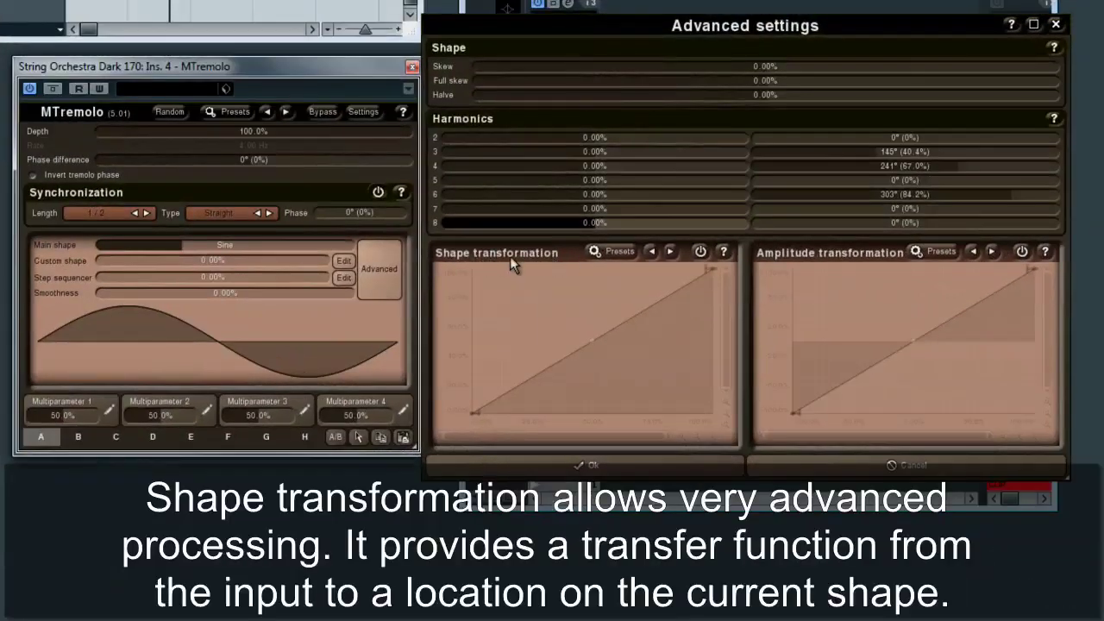
- Enable shape transformation and form a symmetric triangle curve peaking at 50%, with straight slopes
click(701, 253)
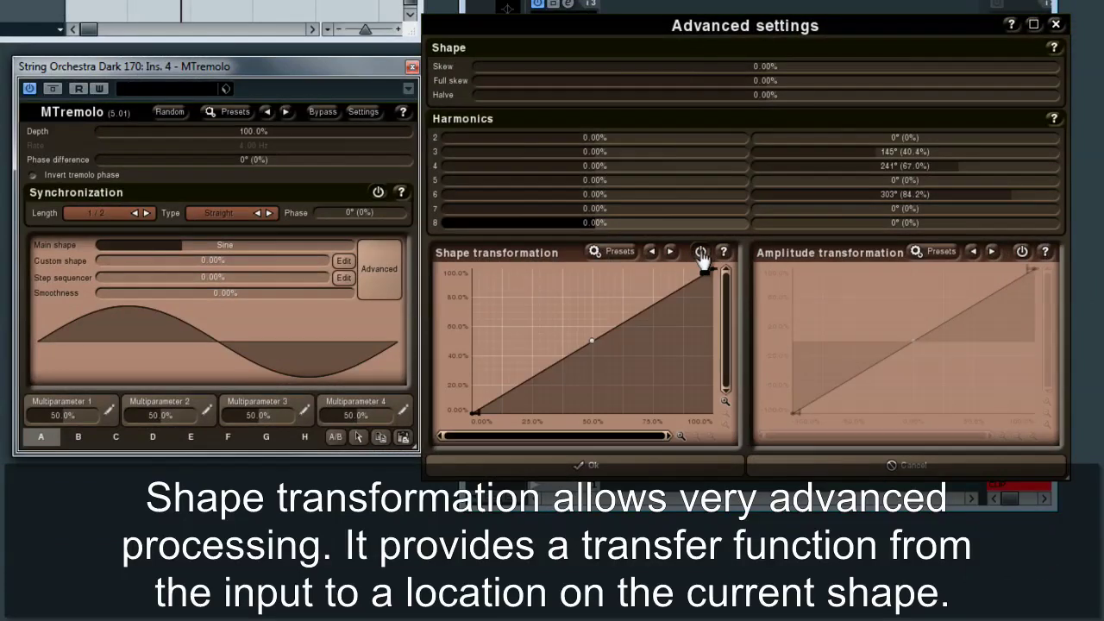
drag(592, 343, 608, 456)
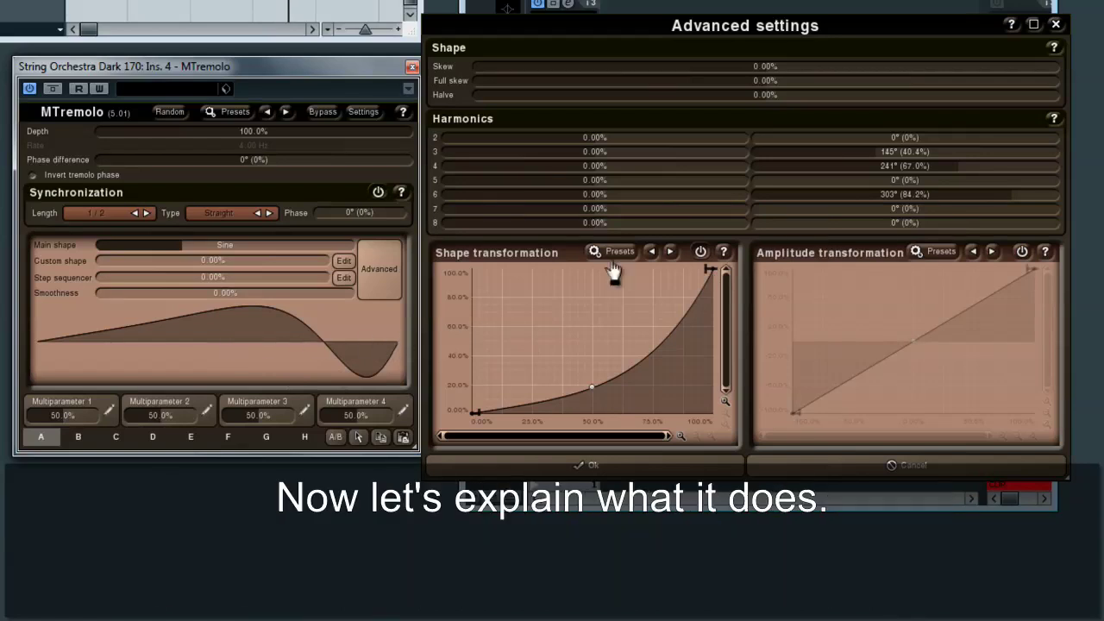
drag(588, 332, 593, 274)
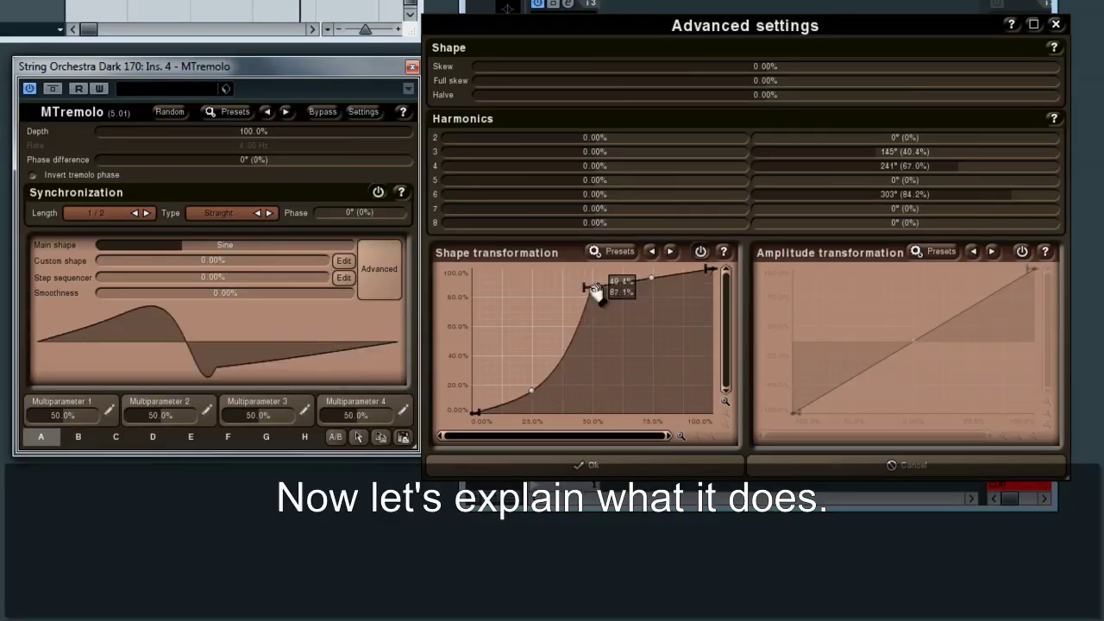
drag(713, 272, 740, 440)
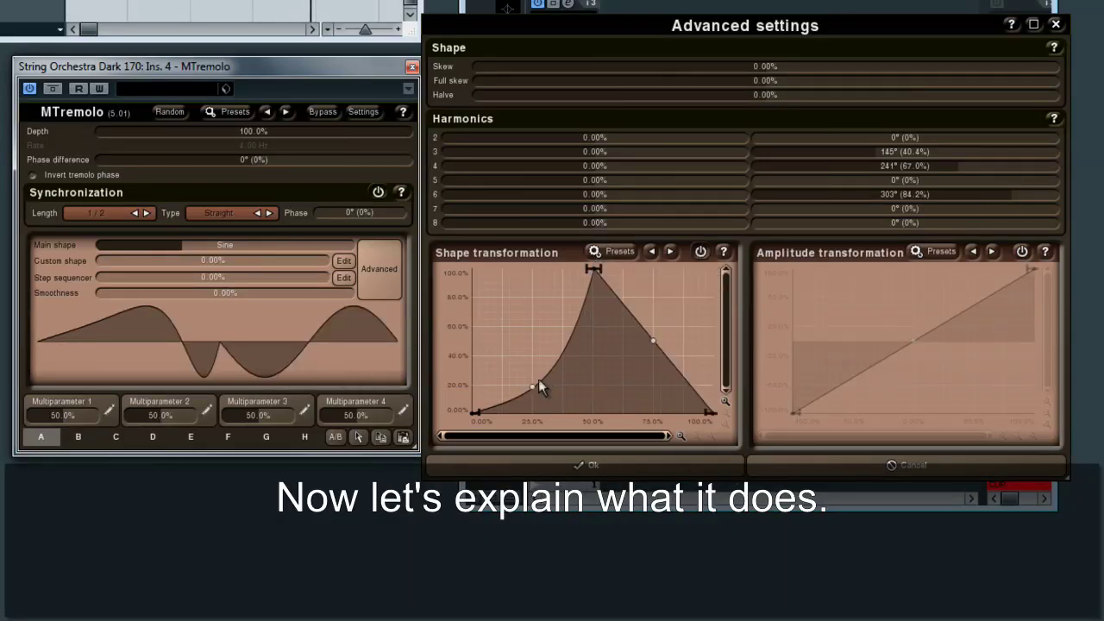
double_click(532, 390)
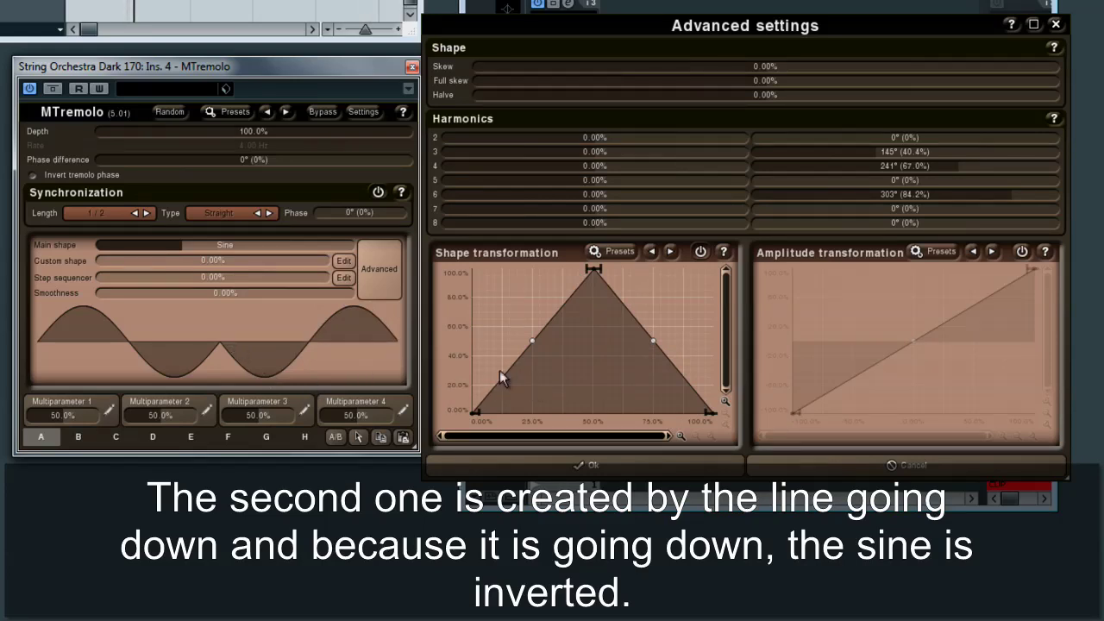
- Reshape the shape curve into a plateau from about 25%, a vertical drop near 54%, and ramps rising to 100%
drag(514, 405, 537, 263)
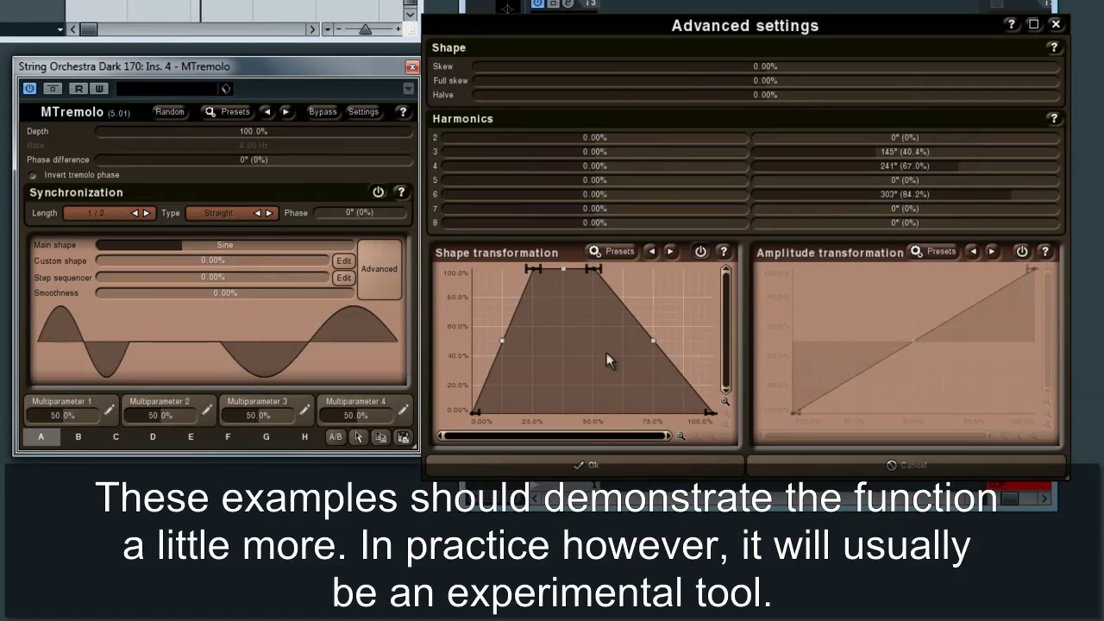
mouse_move(600, 270)
mouse_down()
mouse_move(703, 268)
mouse_move(610, 269)
mouse_up()
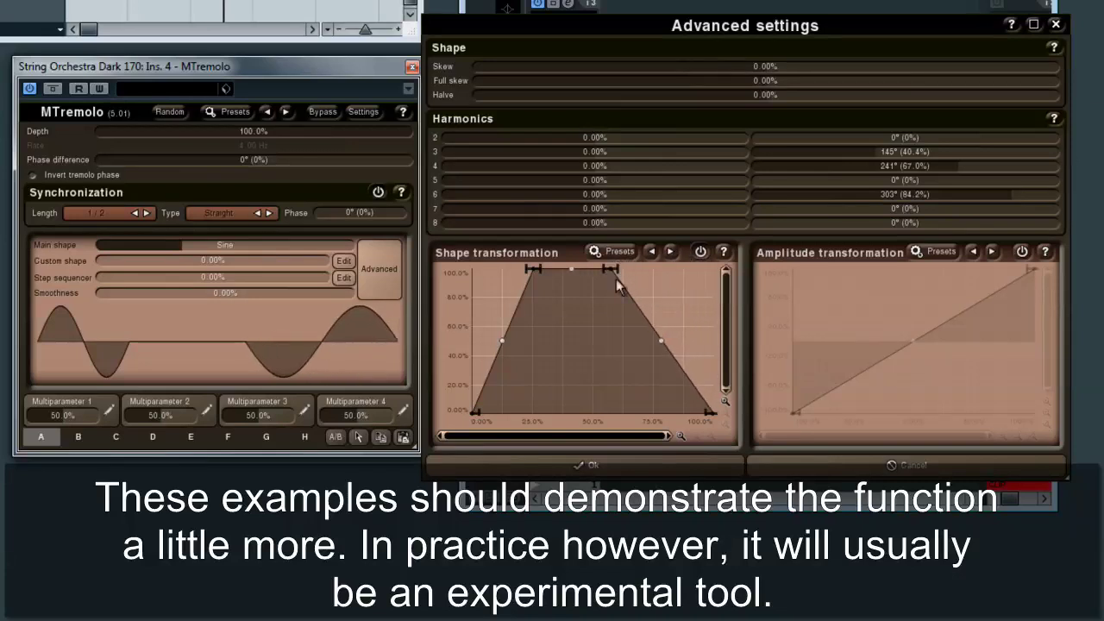
drag(707, 412, 615, 413)
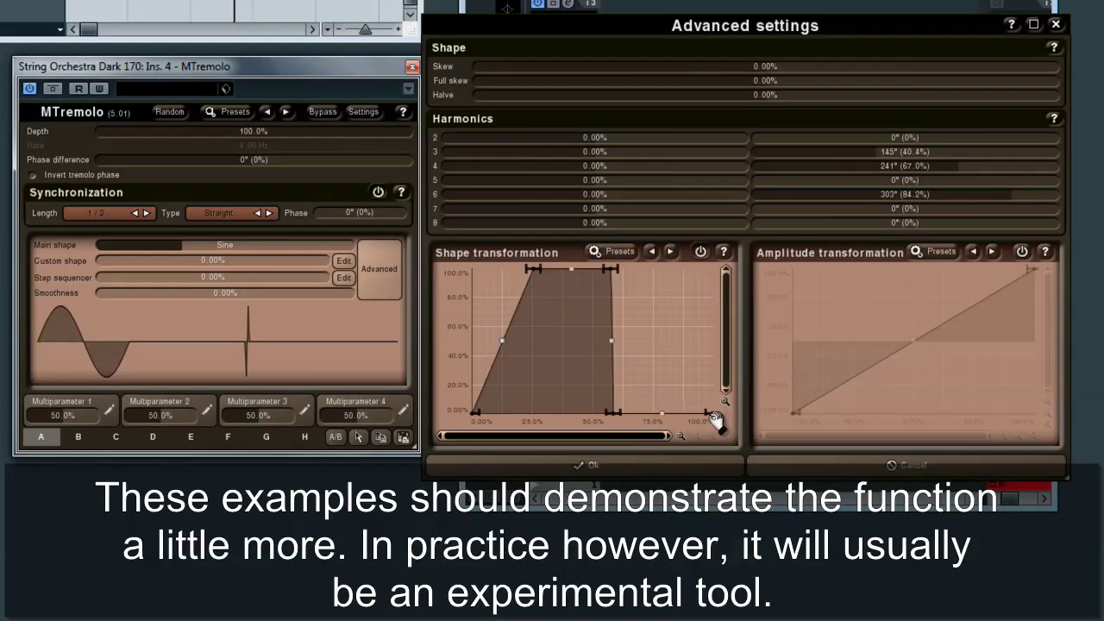
drag(709, 413, 710, 269)
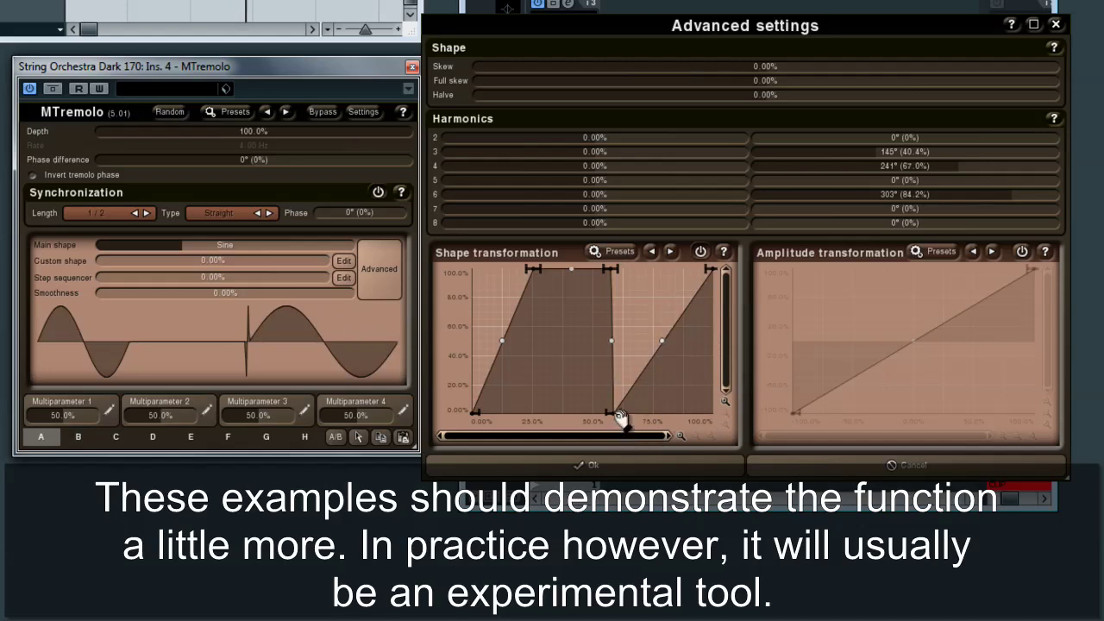
drag(618, 417, 606, 428)
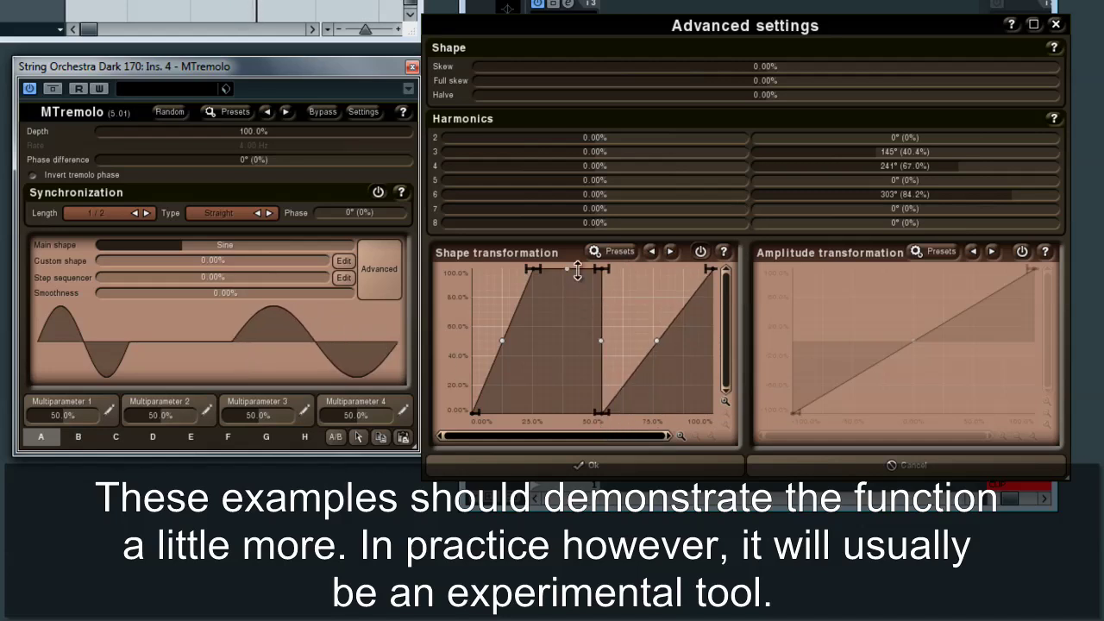
drag(604, 419, 530, 459)
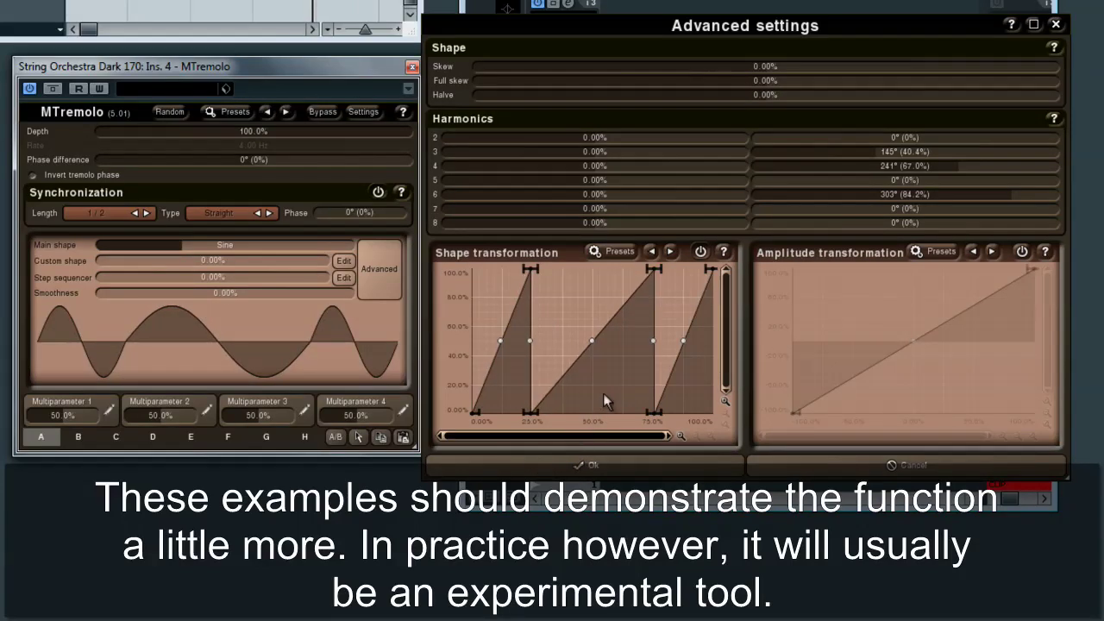
drag(592, 406, 595, 458)
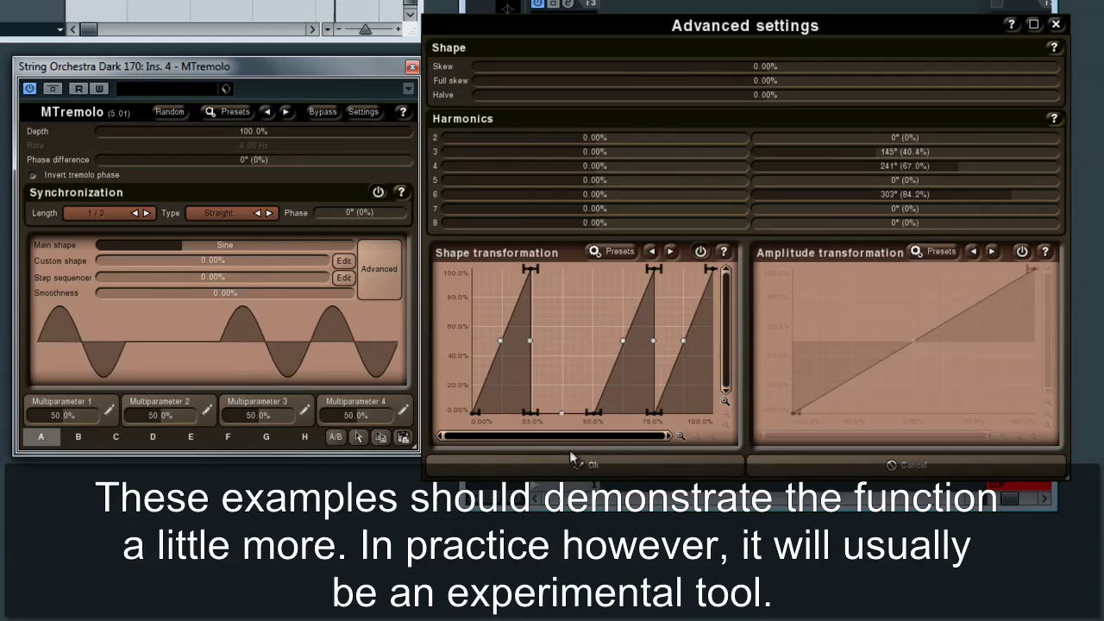
- Switch shape transformation off and amplitude transformation on
click(700, 252)
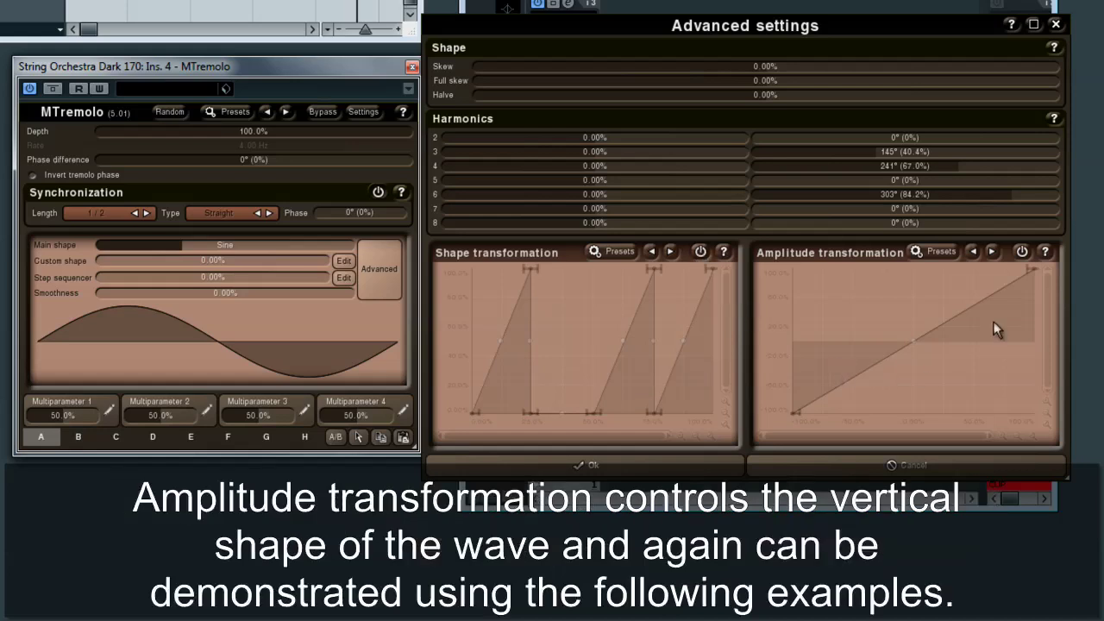
click(1022, 251)
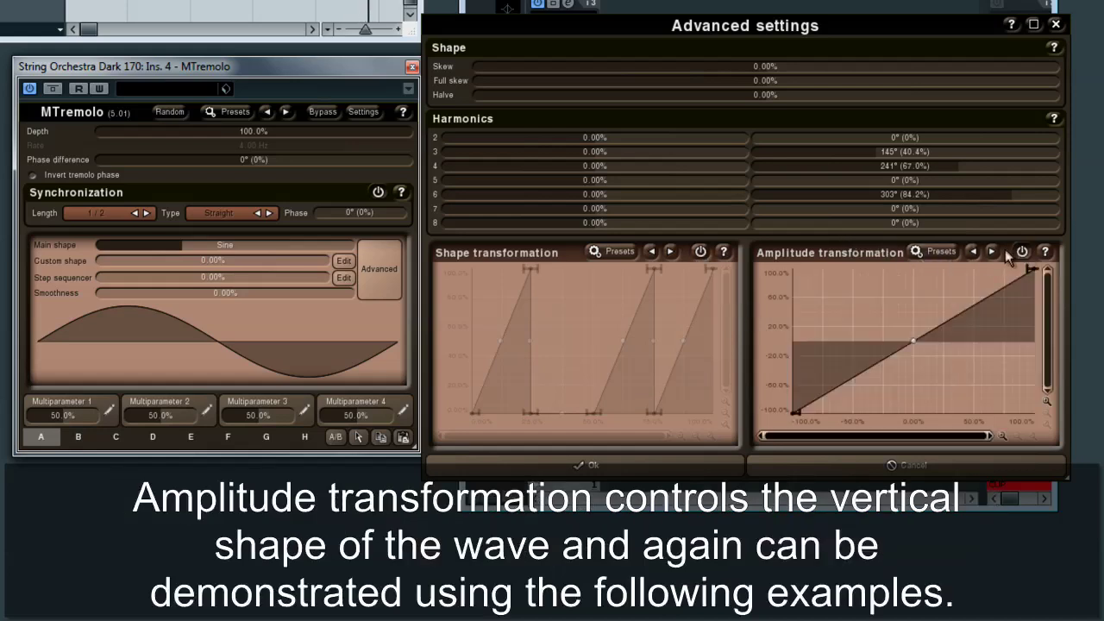